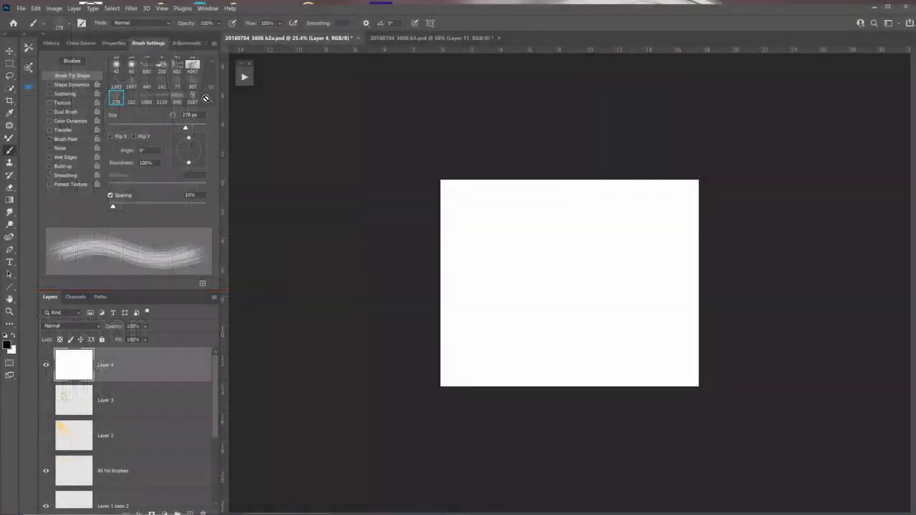
Float the Properties panel aside, then reset the Restorations workspace to its default layout
mouse_move(115, 43)
mouse_down()
mouse_move(127, 52)
mouse_move(111, 71)
mouse_move(150, 59)
mouse_up()
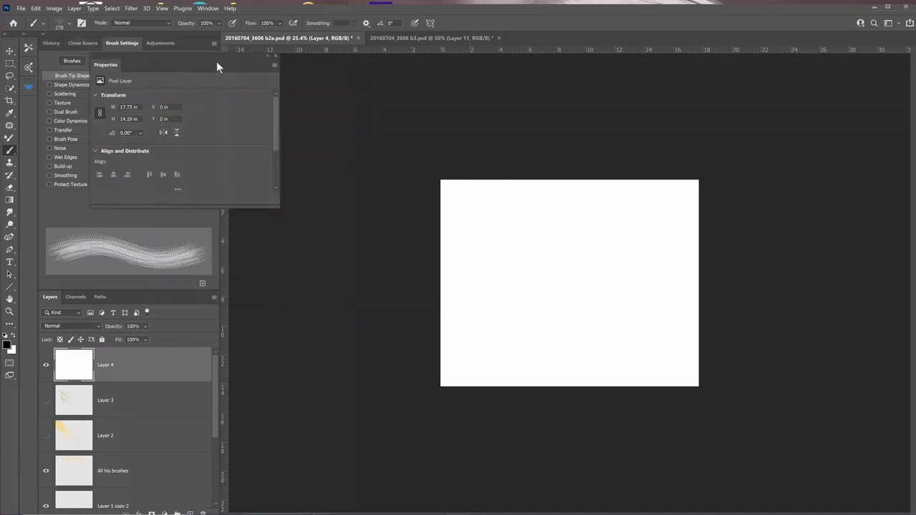
drag(222, 59, 333, 57)
click(893, 24)
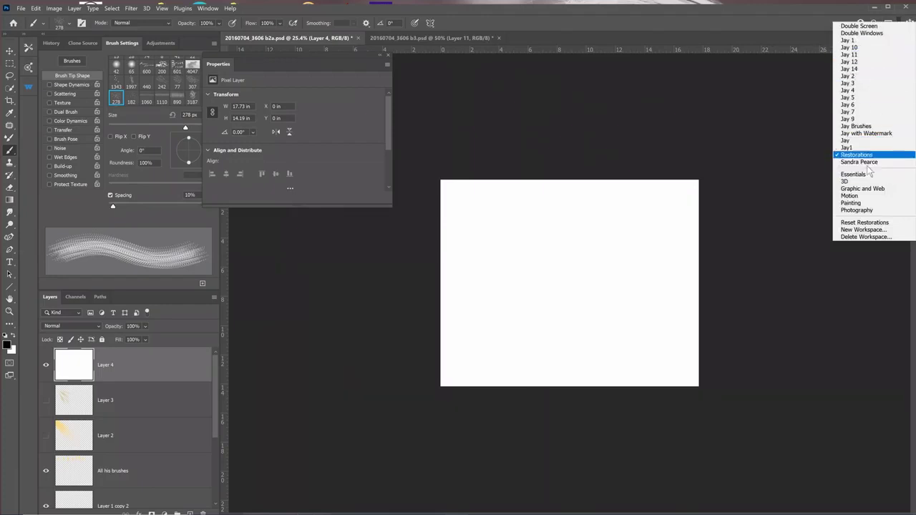
click(854, 224)
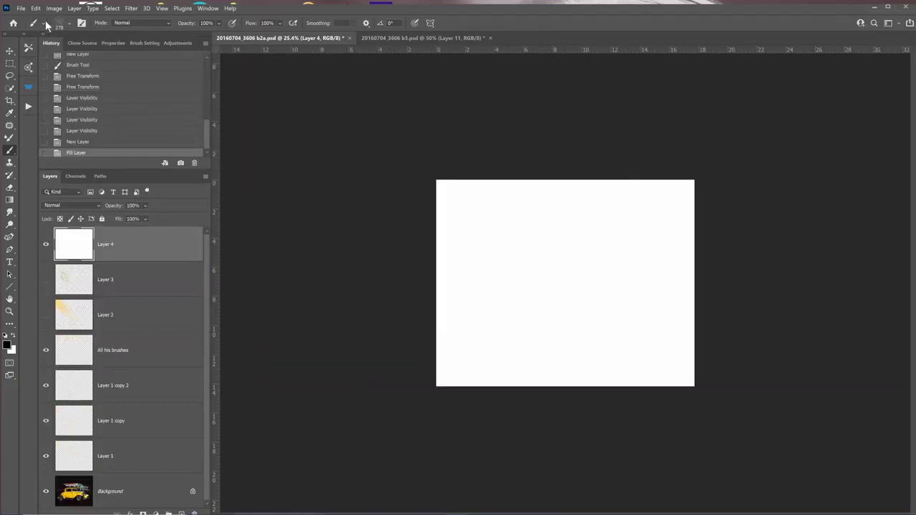
Select the Hard Utility brush preset at 10 px and paint a test dab on the canvas
click(55, 27)
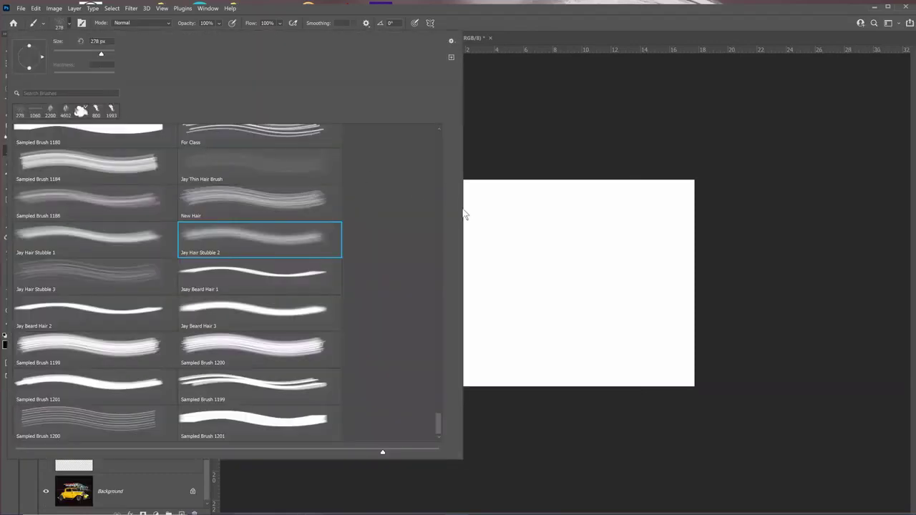
mouse_move(441, 418)
mouse_down()
mouse_move(423, 201)
mouse_move(434, 129)
mouse_up()
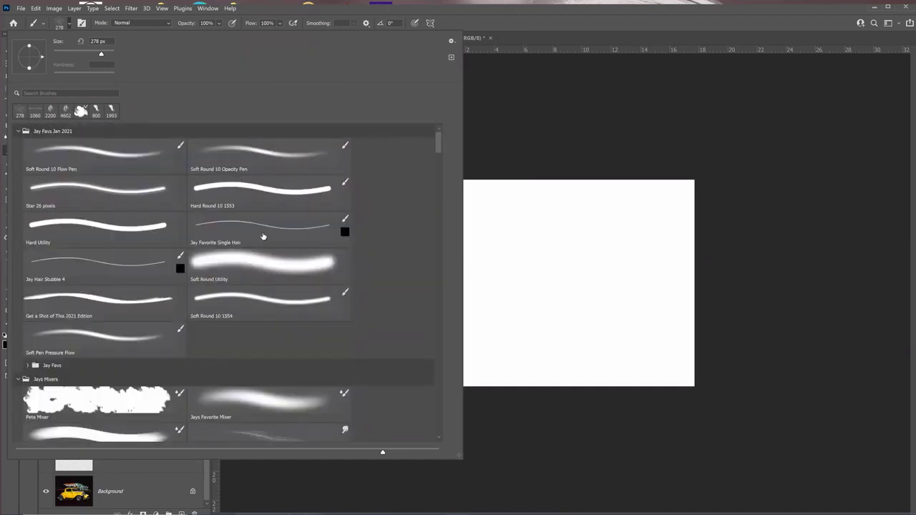
click(141, 234)
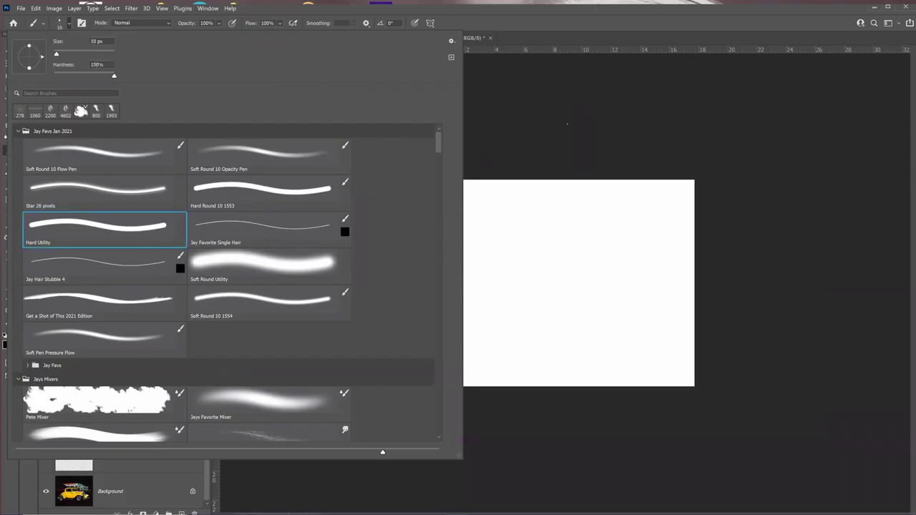
click(567, 124)
click(496, 249)
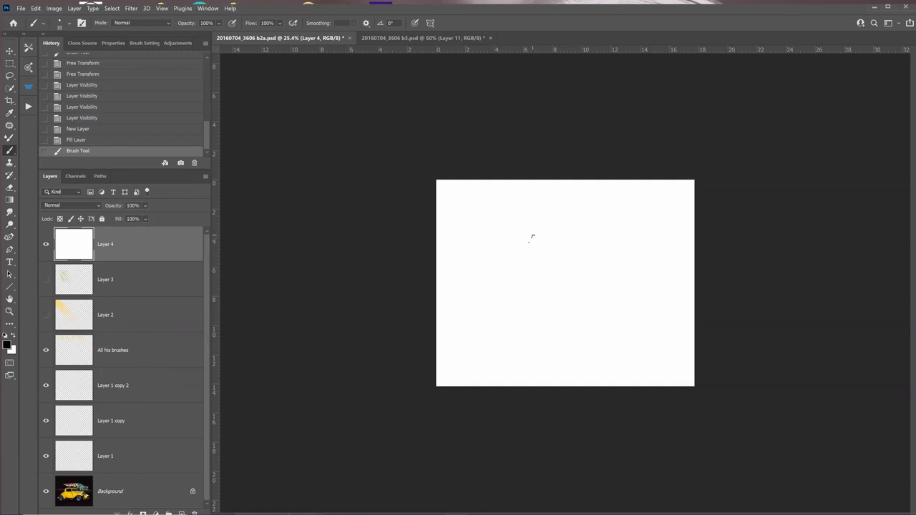
Paint a small cluster of short black scribbles near the top centre of Layer 4
click(536, 242)
mouse_move(542, 237)
mouse_down()
mouse_move(542, 248)
mouse_move(538, 228)
mouse_move(551, 242)
mouse_move(530, 252)
mouse_up()
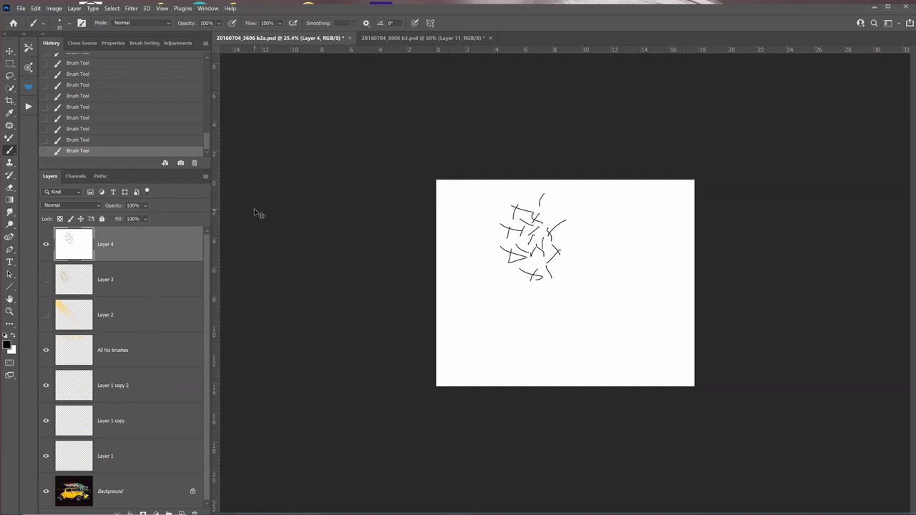
Marquee the scribbles, save them as brush preset Sampled Brush 1203, and deselect
key(m)
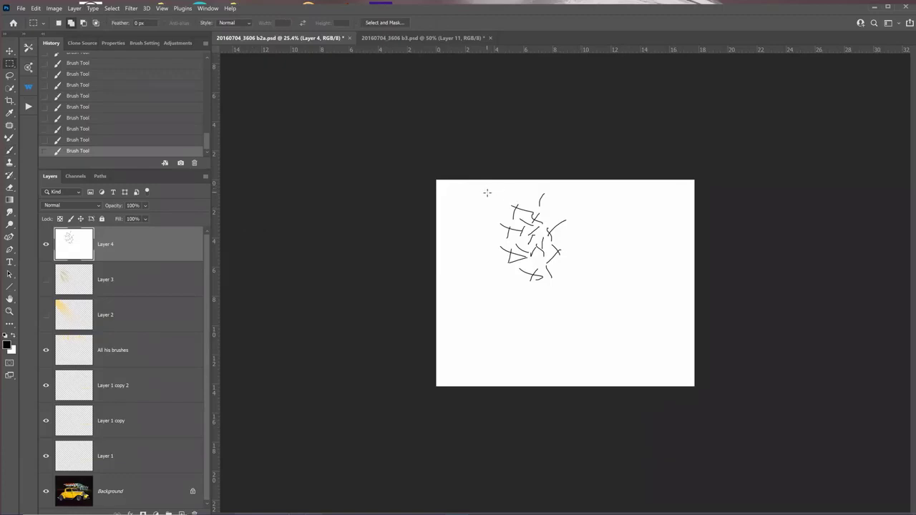
mouse_move(484, 197)
mouse_down()
mouse_move(561, 205)
mouse_move(572, 288)
mouse_up()
click(37, 8)
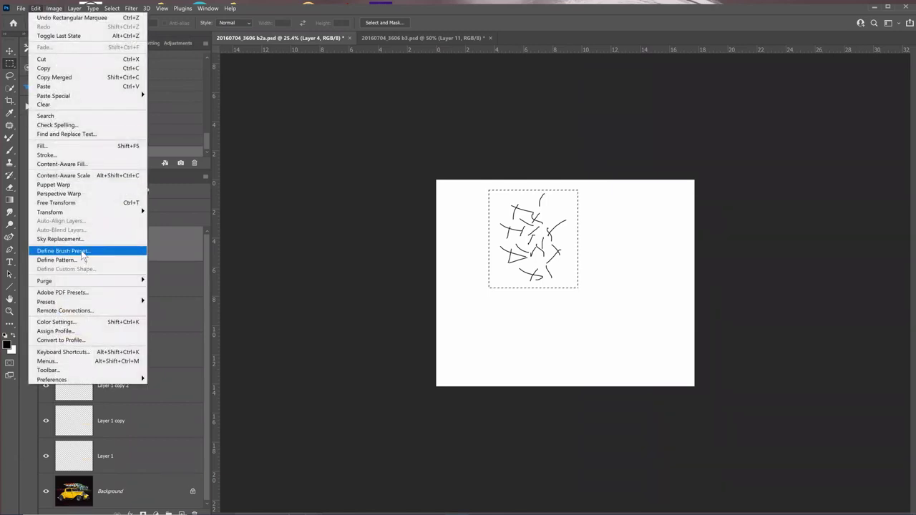
click(83, 252)
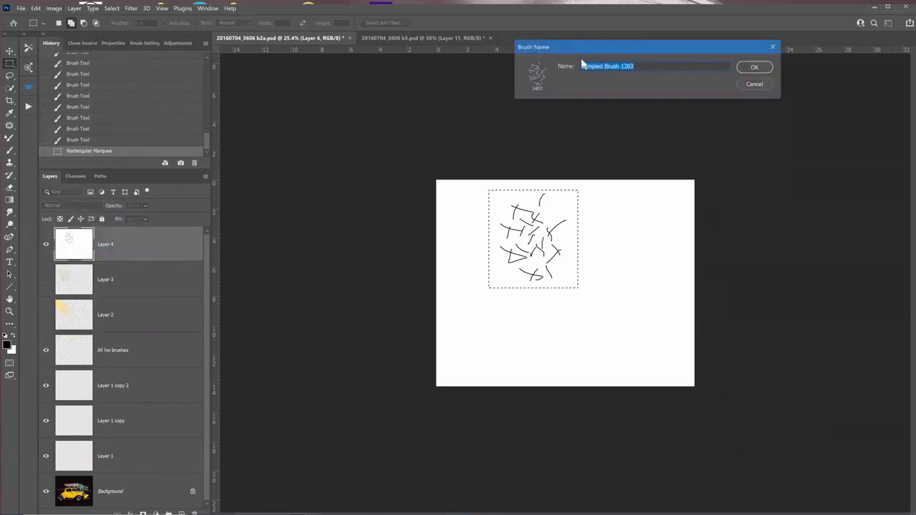
click(753, 67)
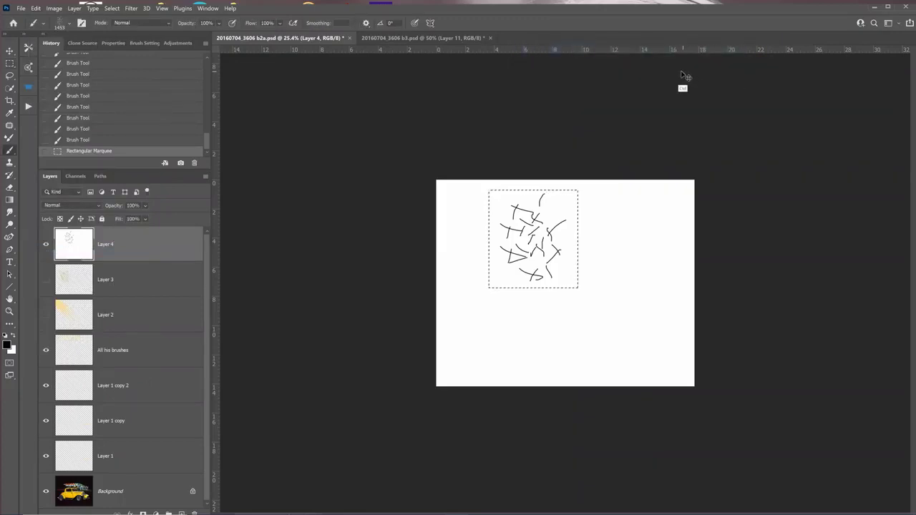
key(ctrl+d)
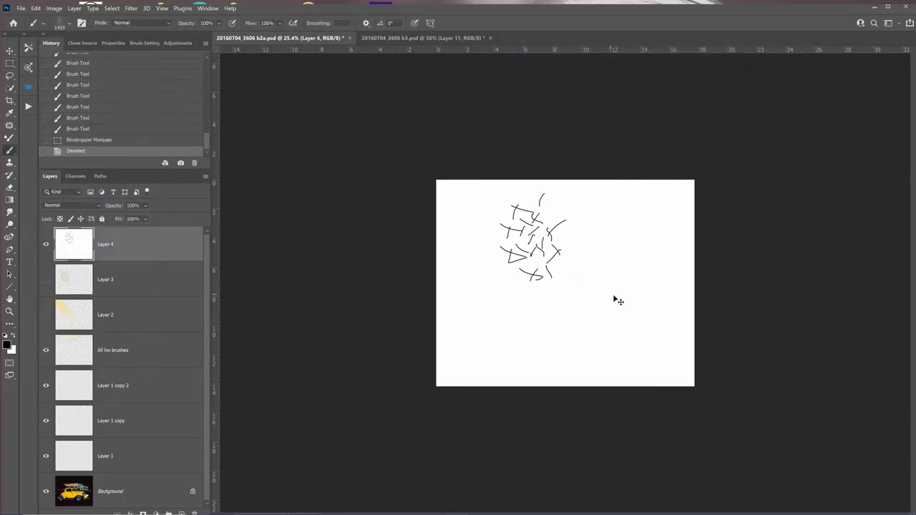
Stamp the new scribble brush several times across the canvas
click(615, 299)
click(577, 321)
click(516, 317)
click(490, 287)
click(479, 286)
click(566, 247)
Pile more scribble stamps toward the upper left, then fill Layer 4 with white
click(624, 240)
click(605, 286)
click(523, 254)
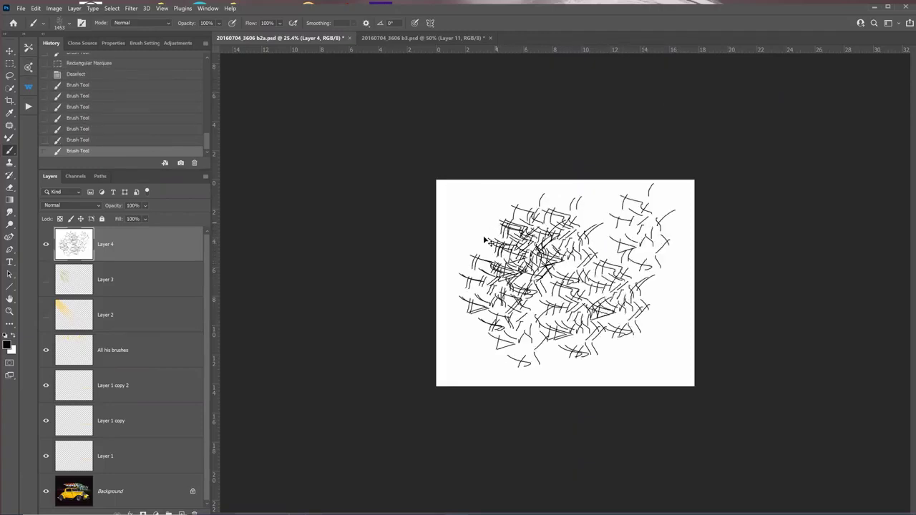
click(481, 241)
click(457, 215)
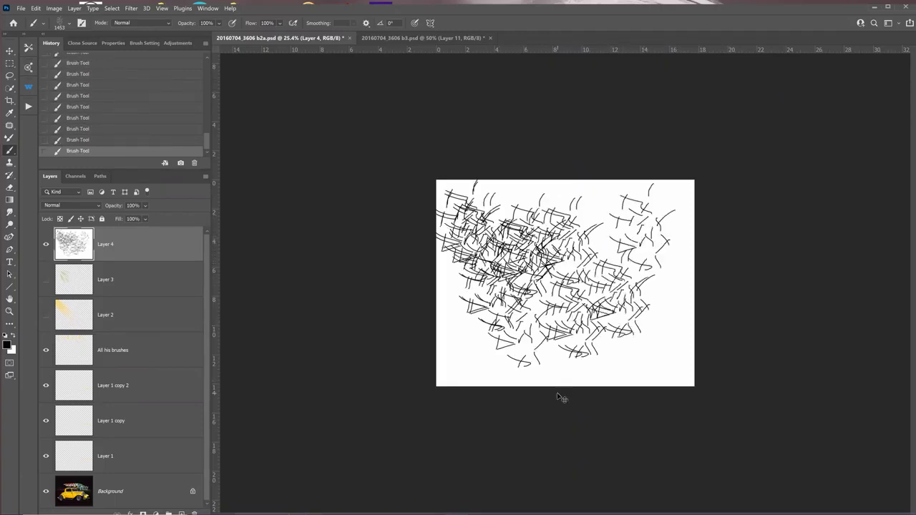
key(ctrl+BackSpace)
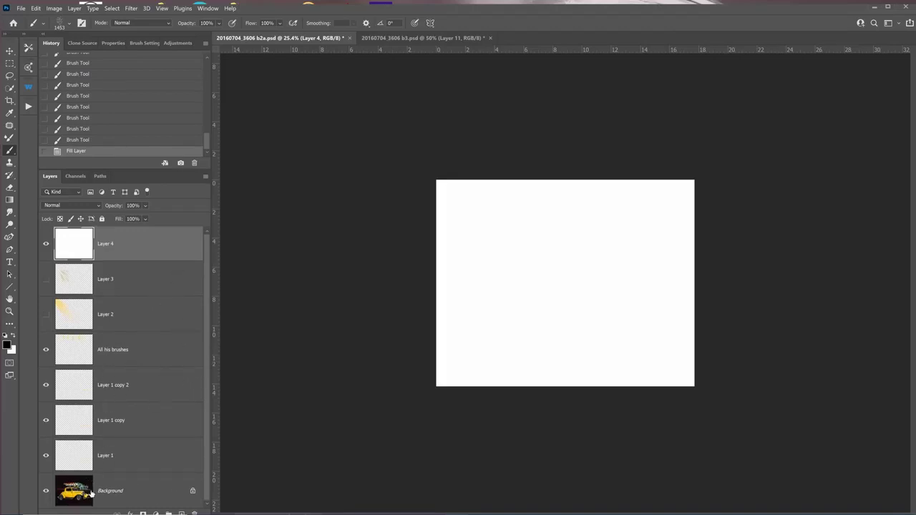
Show only the Background car image, fit it on screen, and make Background active
alt+click(46, 491)
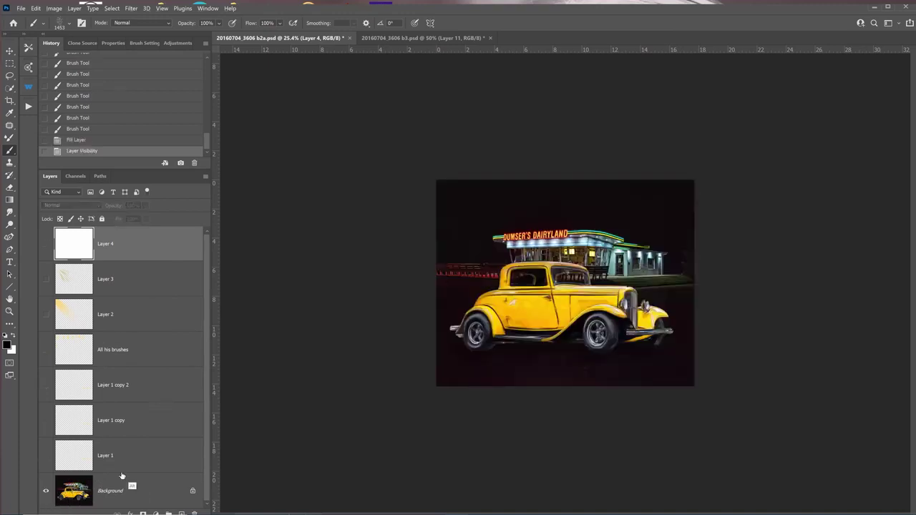
key(ctrl+plus)
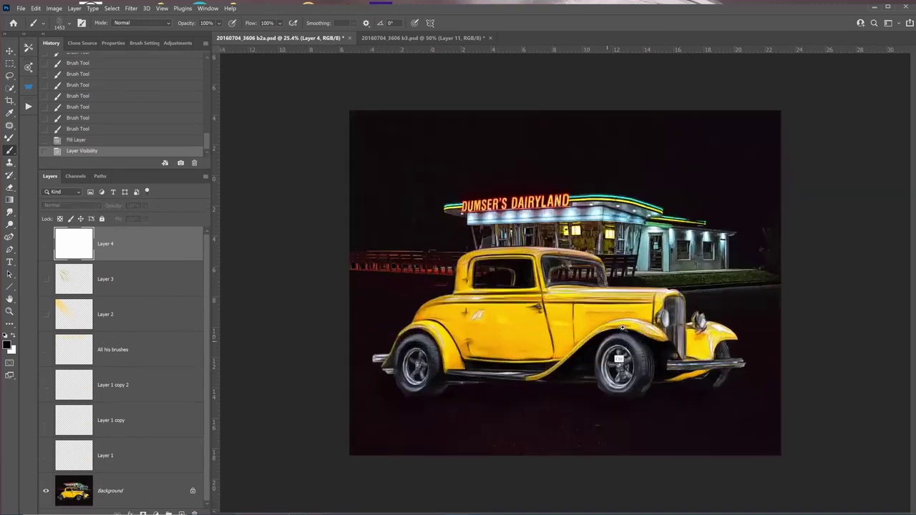
key(ctrl+plus)
key(ctrl+0)
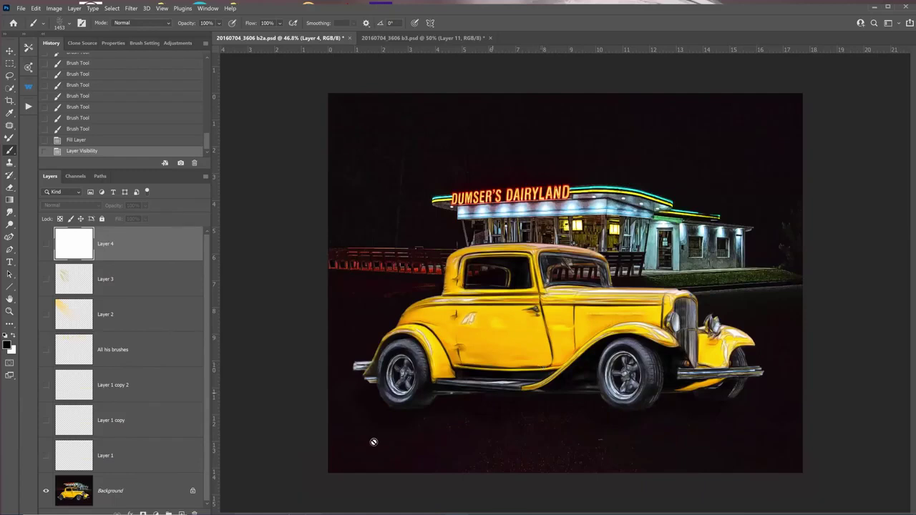
click(140, 494)
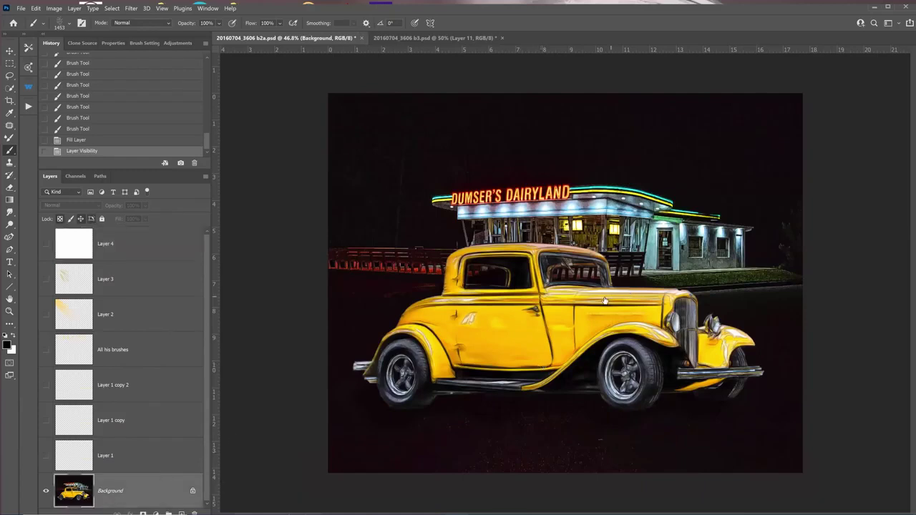
Marquee the car's wheel and define it as brush preset Sampled Brush 1204
key(m)
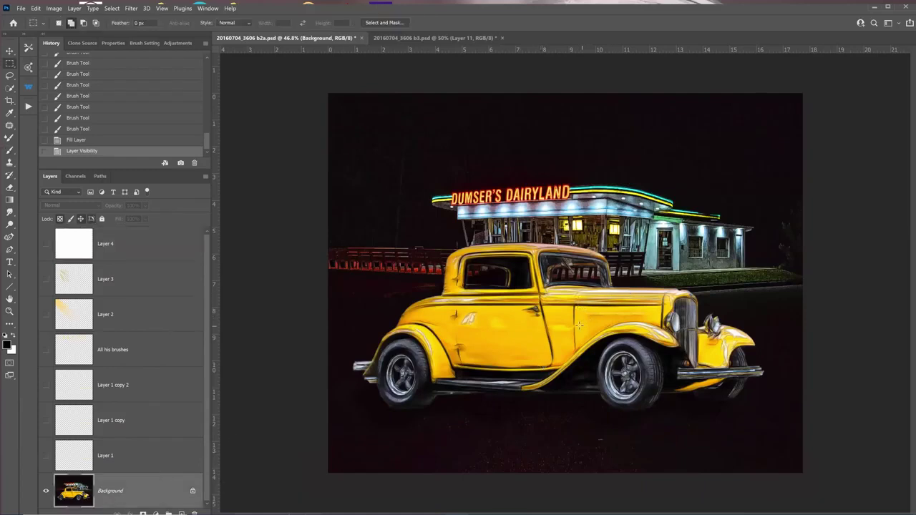
drag(576, 328, 675, 423)
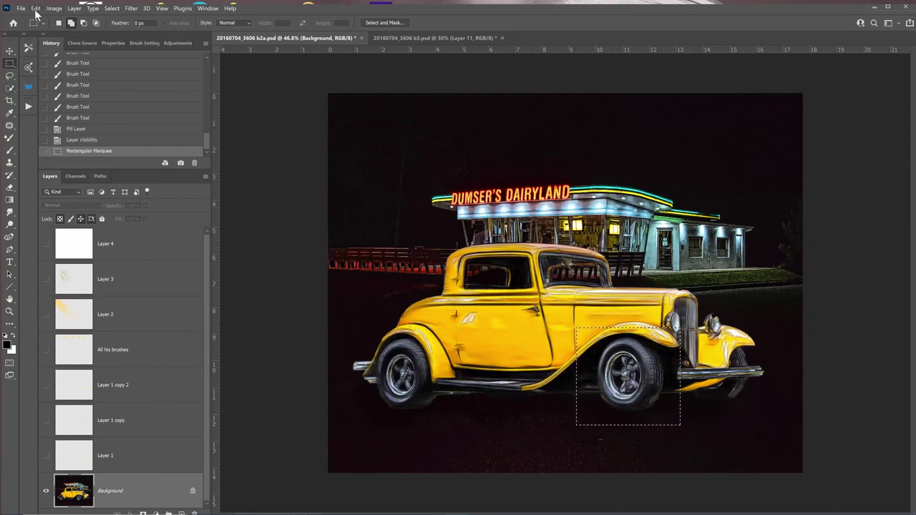
click(36, 8)
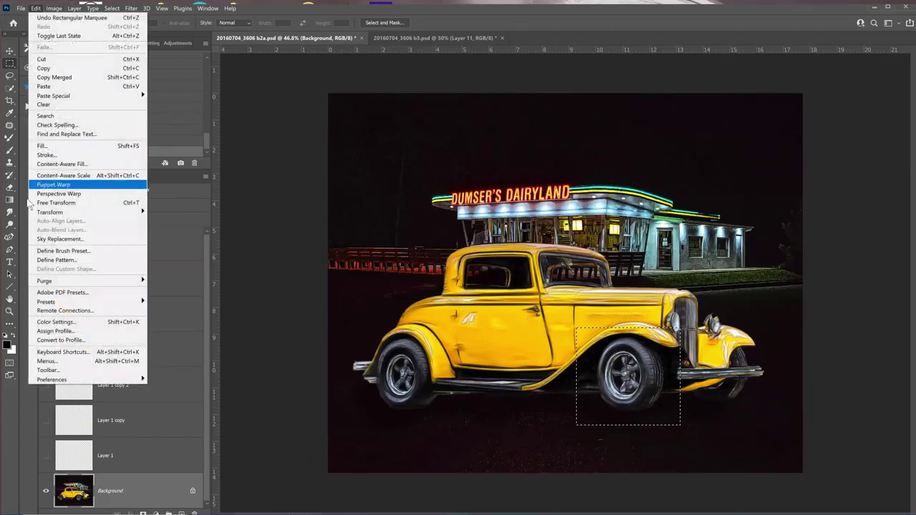
click(71, 251)
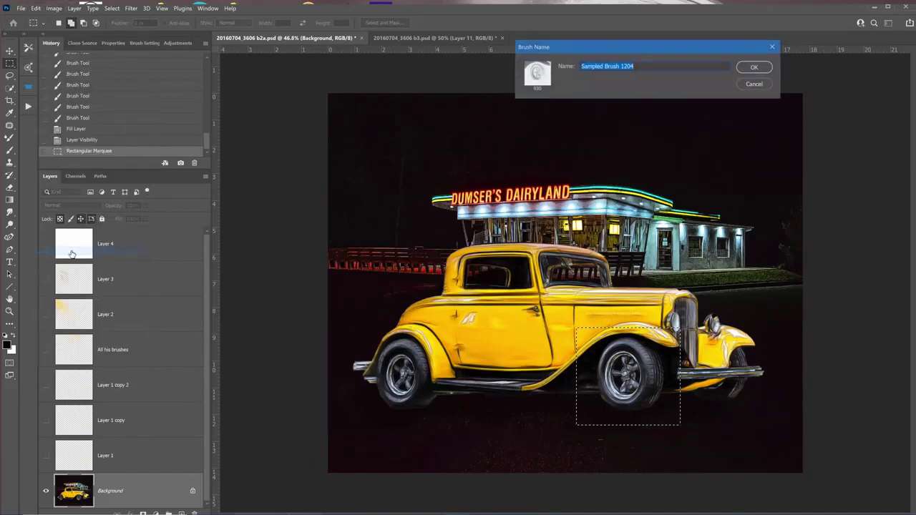
click(752, 68)
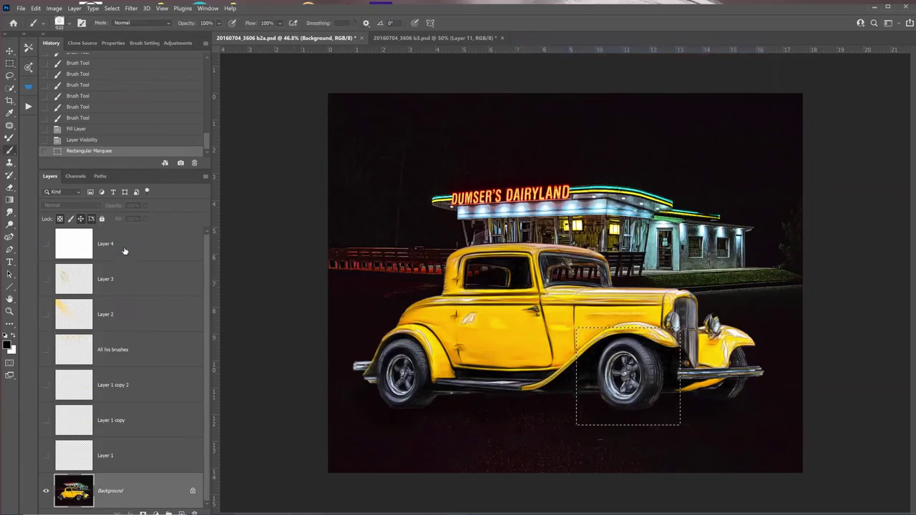
Show Layer 4 again, clear the wheel selection, and make Layer 4 active
click(46, 244)
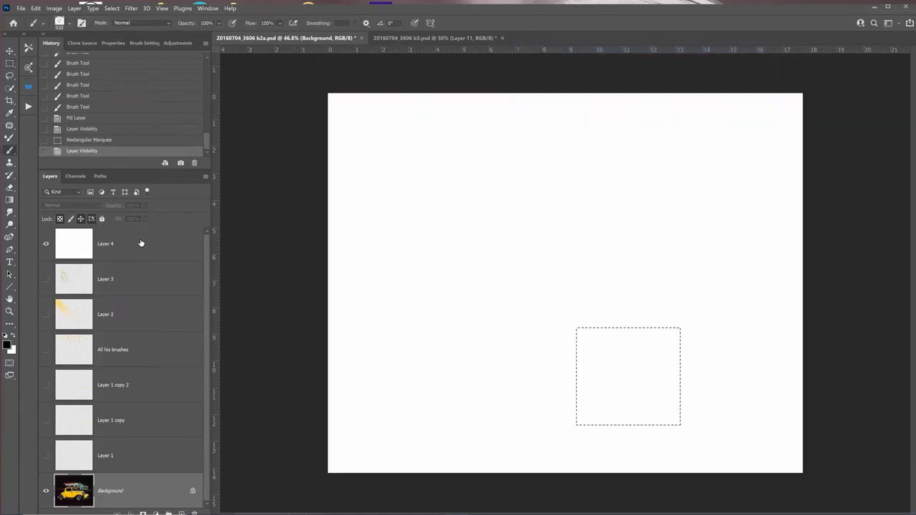
click(492, 215)
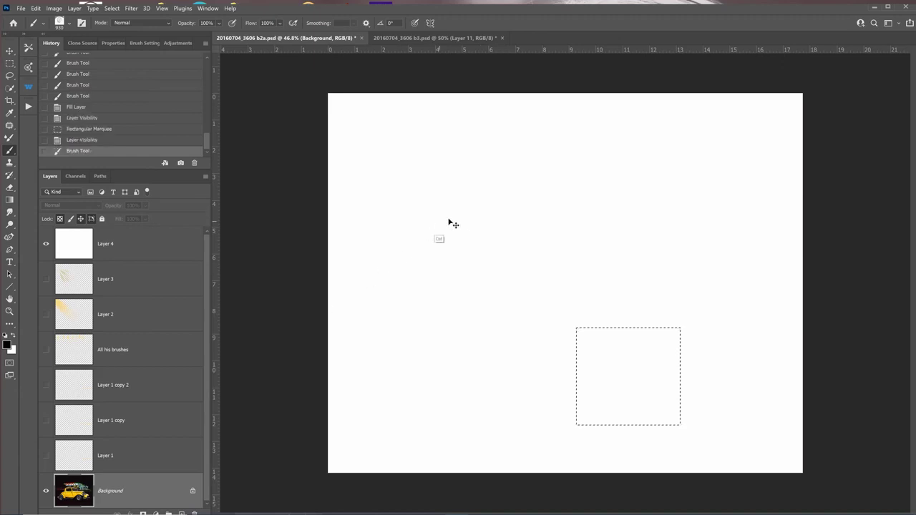
key(ctrl+d)
click(491, 231)
click(163, 245)
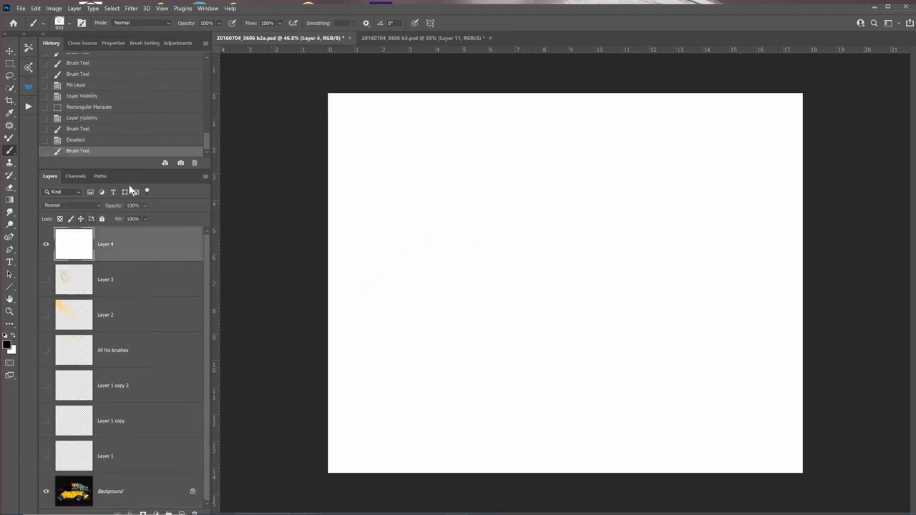
Stamp the wheel brush around the canvas, then fill Layer 4 white to cover them
click(68, 24)
click(489, 70)
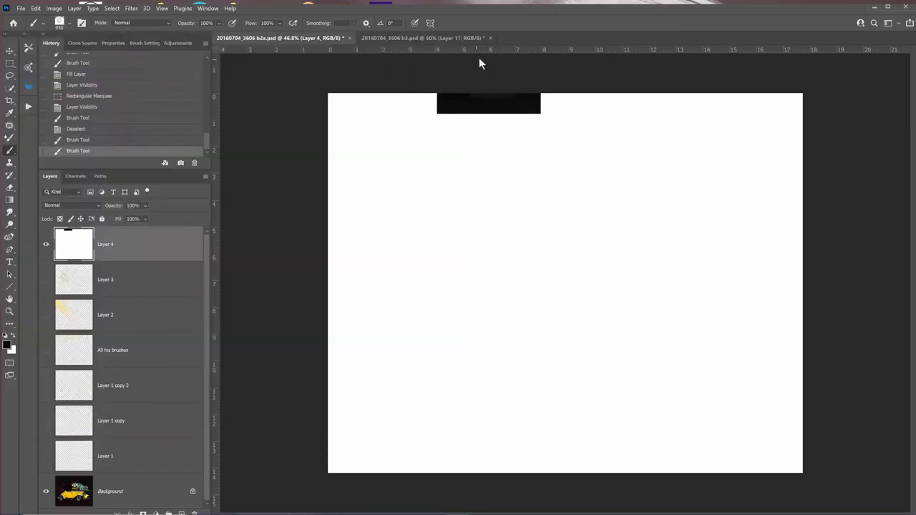
click(457, 199)
click(455, 200)
click(548, 334)
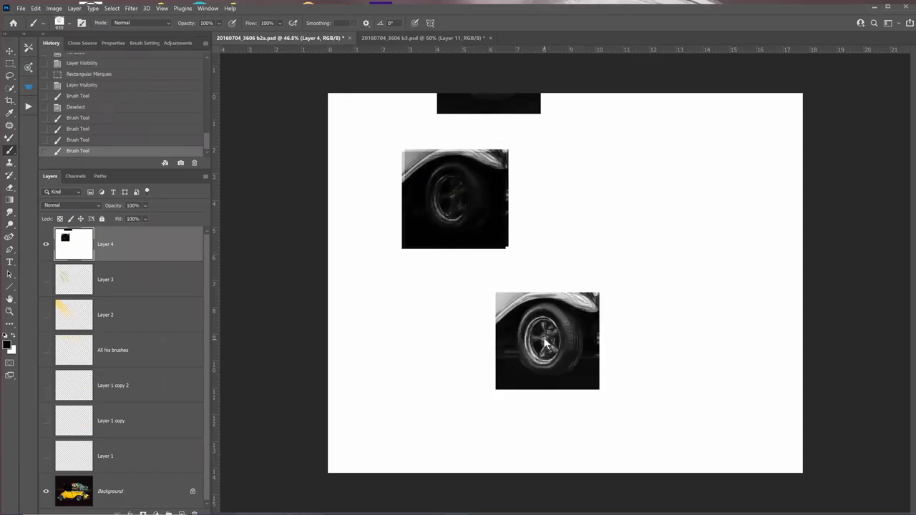
click(675, 229)
click(438, 355)
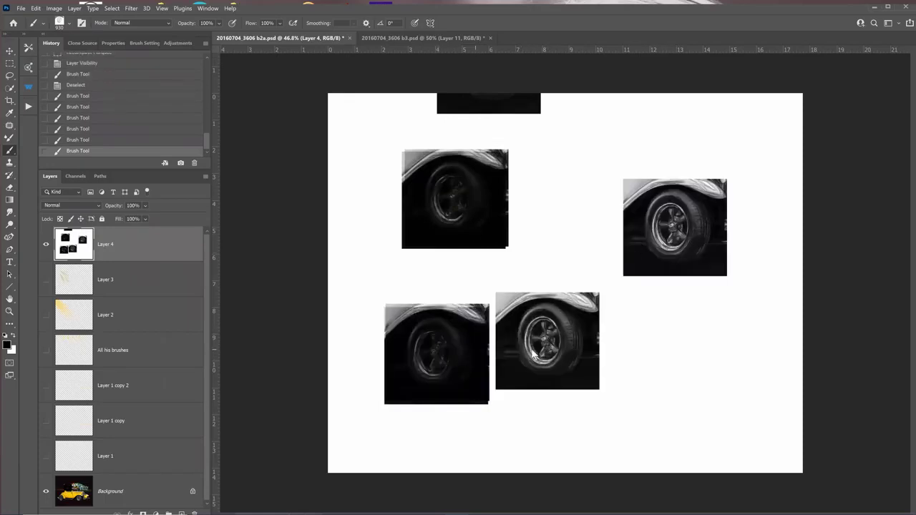
click(683, 356)
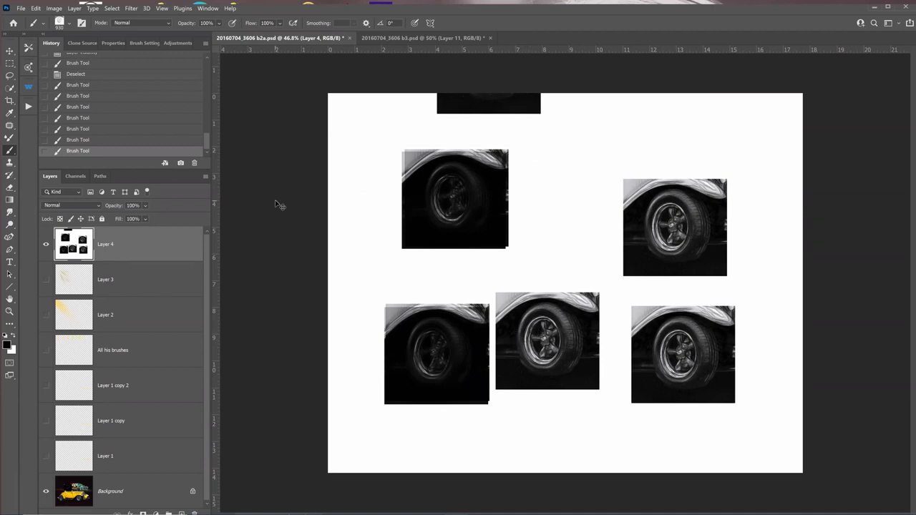
key(ctrl+BackSpace)
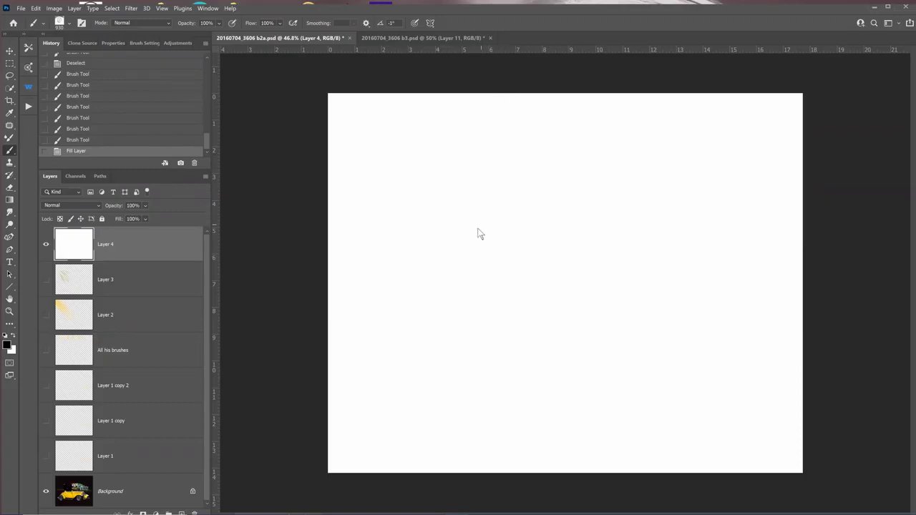
Rotate the view, pick the Hard Round 10 1553 brush, and draw short black strokes
scroll(486, 252, up, 2)
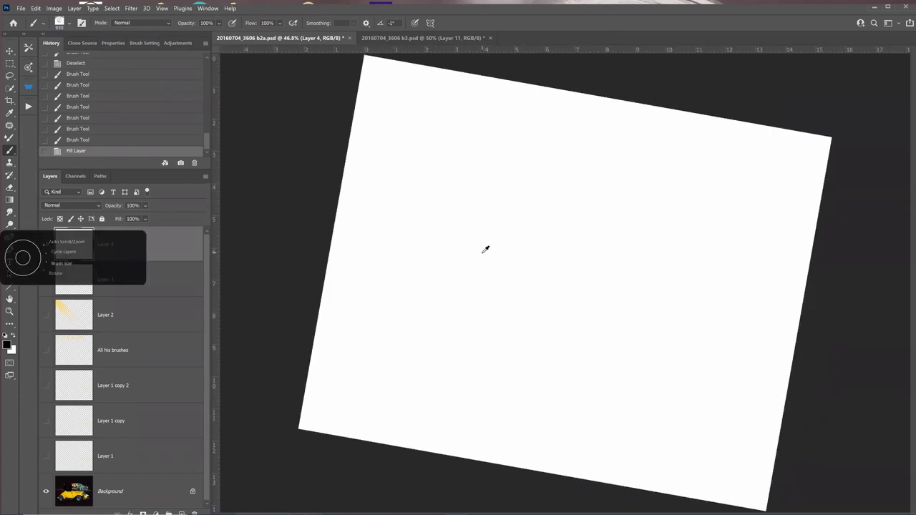
scroll(480, 248, up, 3)
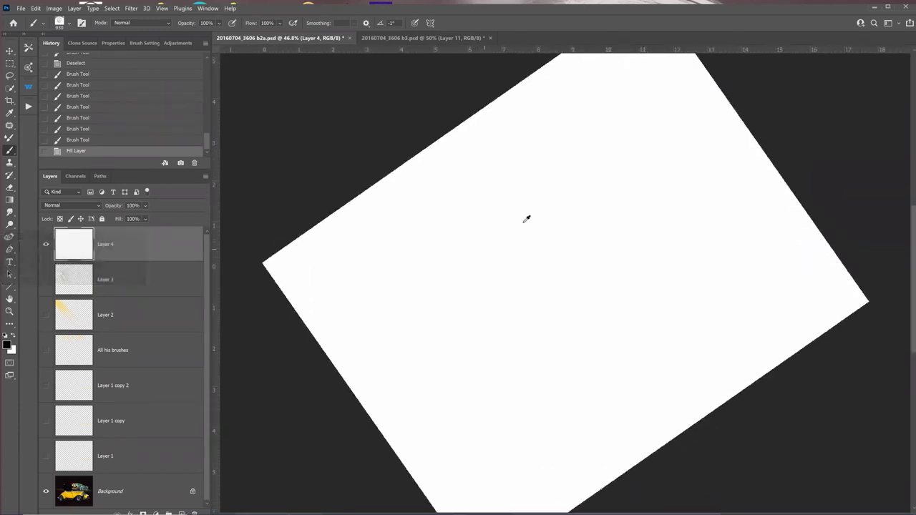
scroll(521, 227, down, 2)
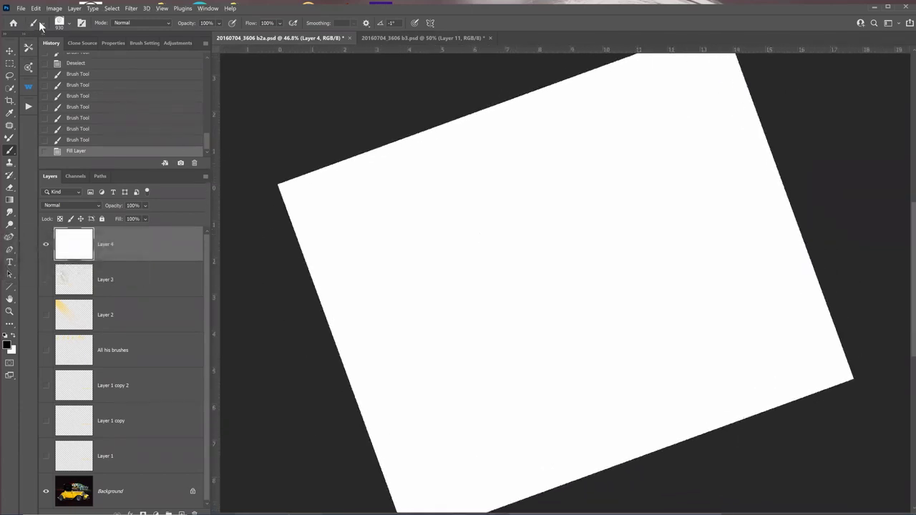
click(68, 23)
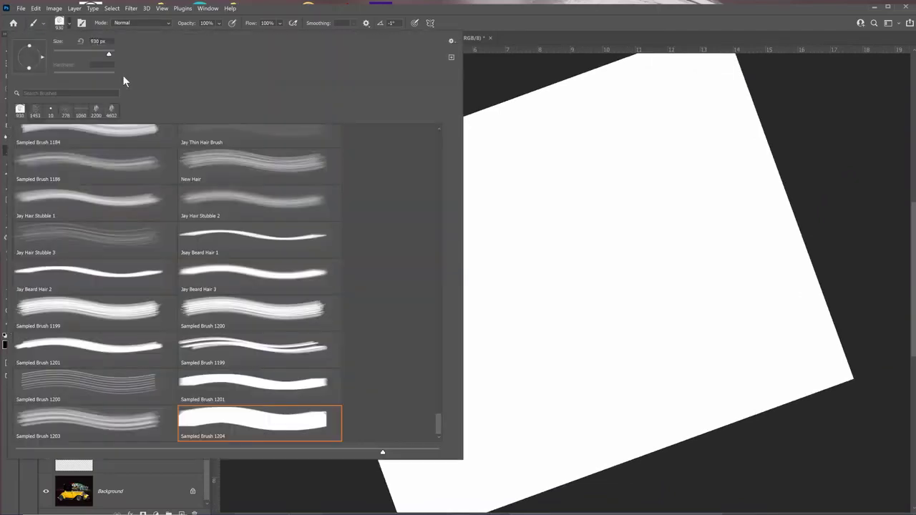
drag(435, 421, 423, 130)
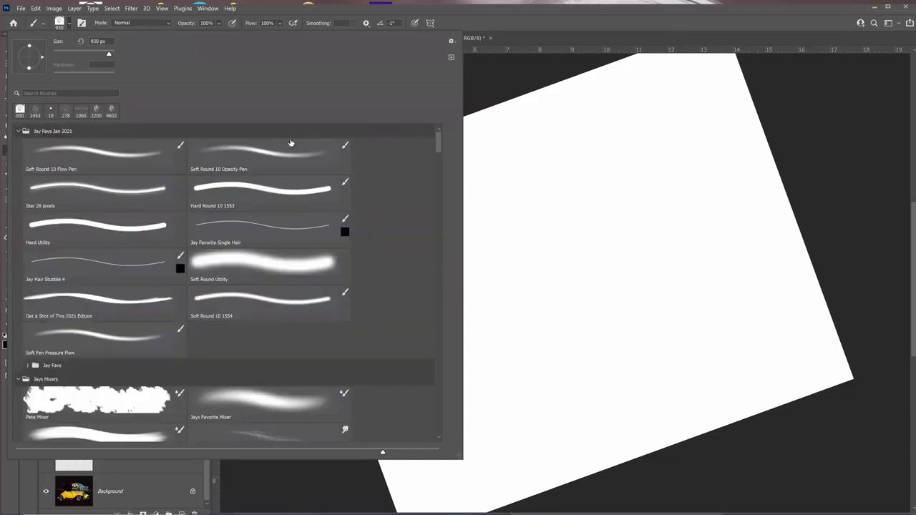
click(235, 199)
mouse_move(581, 210)
mouse_down()
mouse_move(597, 196)
mouse_move(609, 205)
mouse_move(605, 229)
mouse_move(613, 217)
mouse_move(605, 217)
mouse_move(619, 210)
mouse_up()
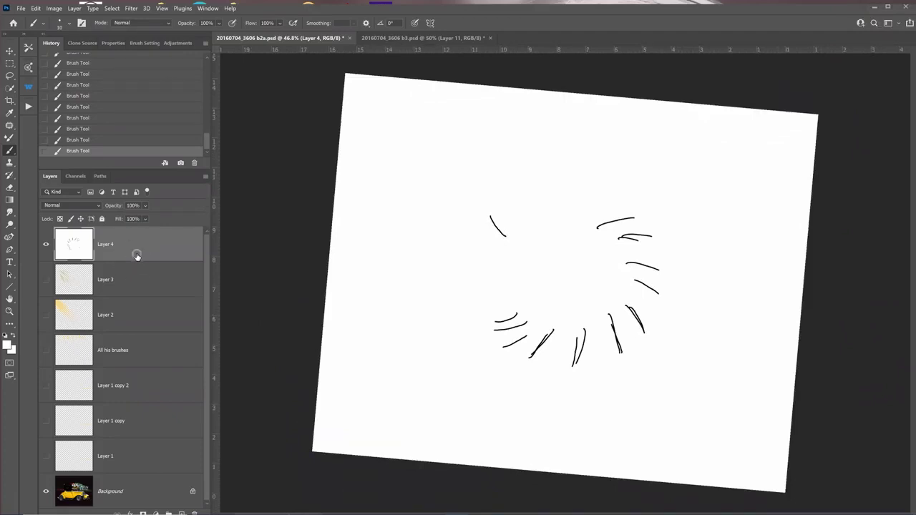
Fill Layer 4 with white to erase the strokes and reset the canvas rotation
key(ctrl+BackSpace)
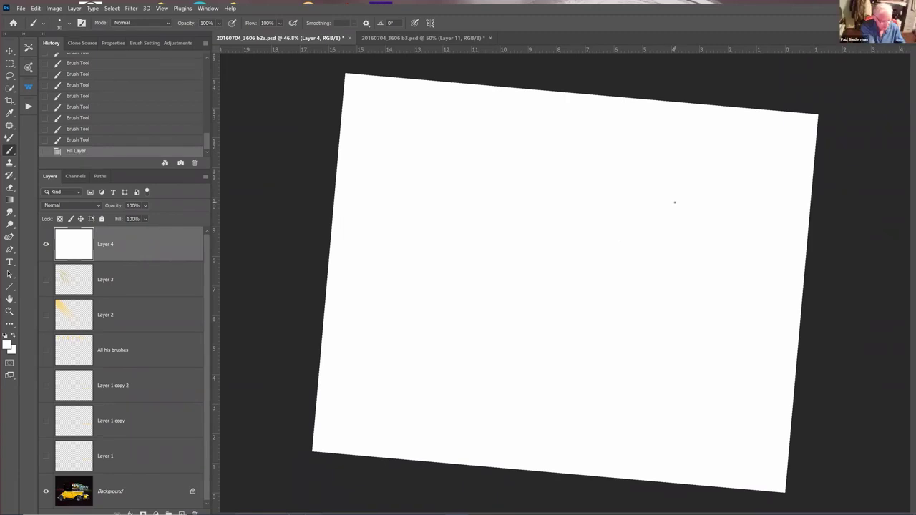
key(Escape)
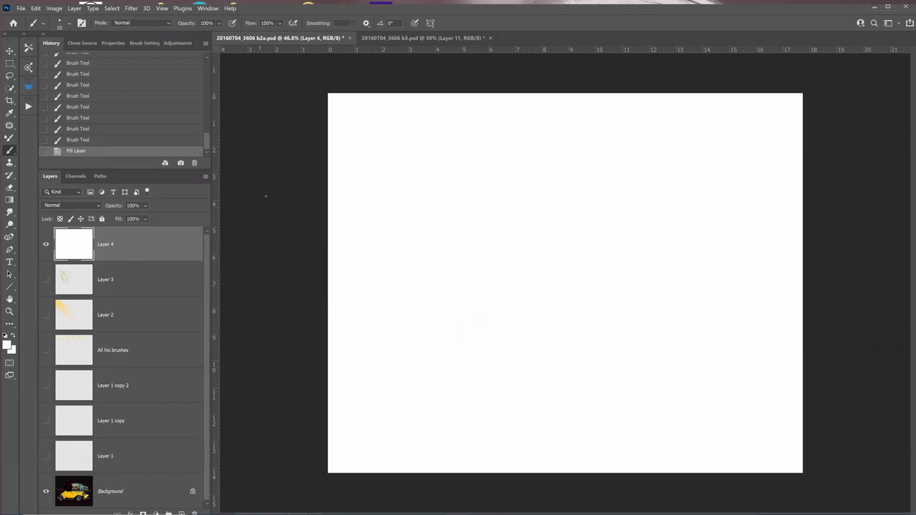
Choose the Background Creator Brush 1 tool preset and paint a large furry cloud center-right
click(33, 24)
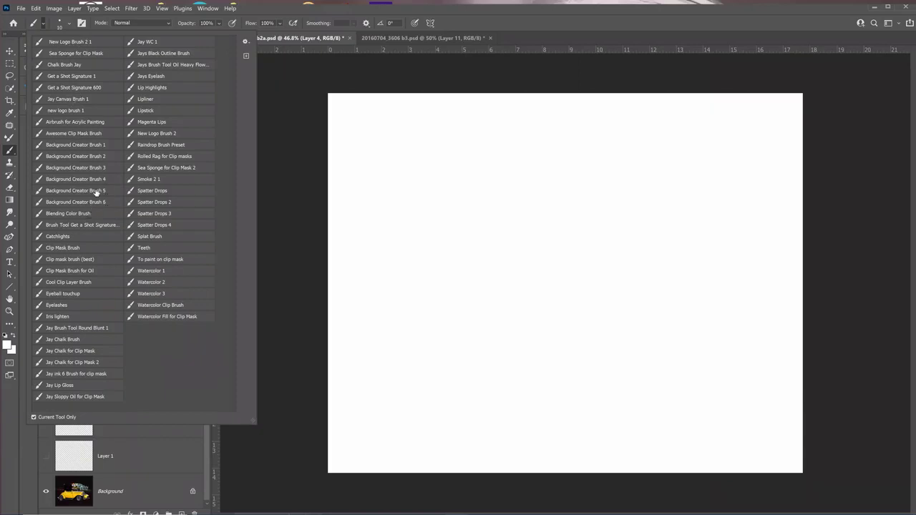
click(111, 149)
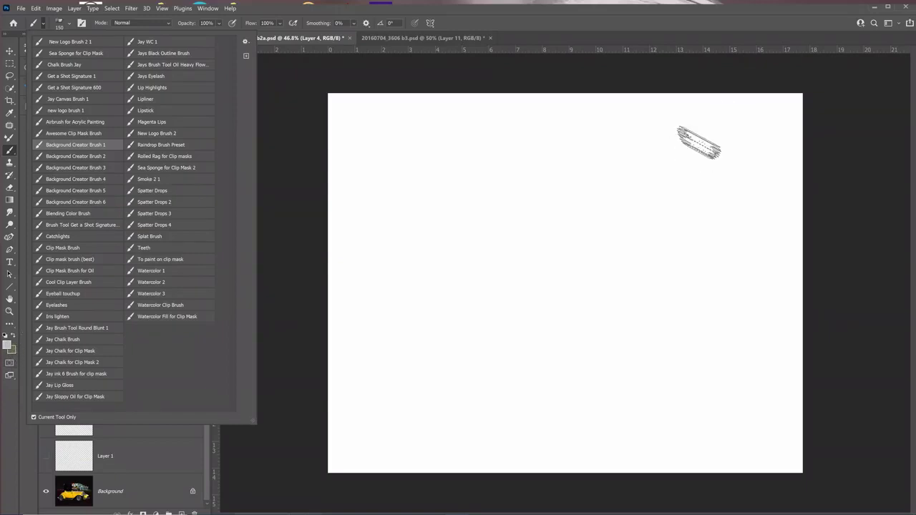
click(646, 175)
mouse_move(638, 184)
mouse_down()
mouse_move(568, 246)
mouse_move(594, 246)
mouse_move(640, 205)
mouse_move(659, 221)
mouse_move(596, 278)
mouse_move(638, 250)
mouse_move(687, 245)
mouse_move(624, 299)
mouse_move(671, 274)
mouse_move(683, 298)
mouse_move(618, 321)
mouse_move(548, 272)
mouse_move(489, 283)
mouse_move(537, 299)
mouse_move(594, 360)
mouse_move(619, 369)
mouse_move(465, 337)
mouse_move(542, 395)
mouse_move(547, 374)
mouse_move(519, 310)
mouse_move(548, 325)
mouse_move(574, 324)
mouse_move(569, 337)
mouse_up()
Zoom in and review the fur brush's Shape Dynamics, Scattering and Color Dynamics settings
key(ctrl+0)
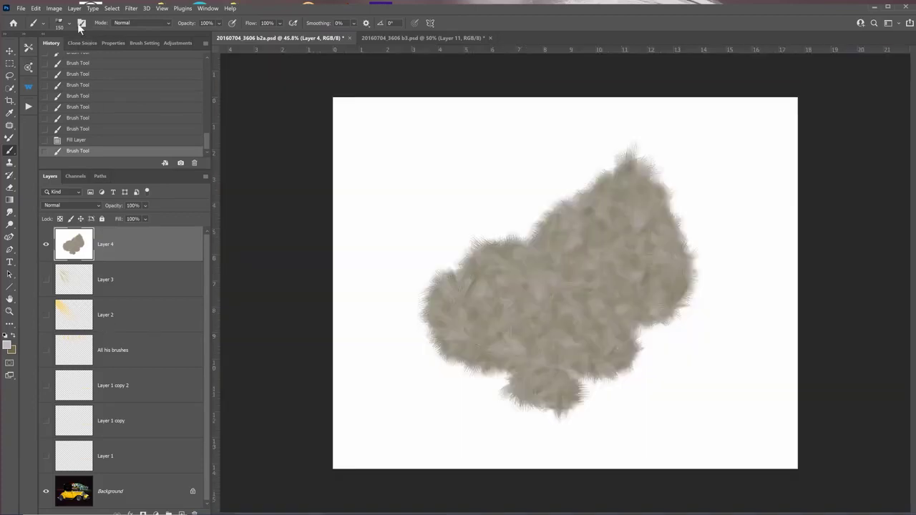
click(83, 24)
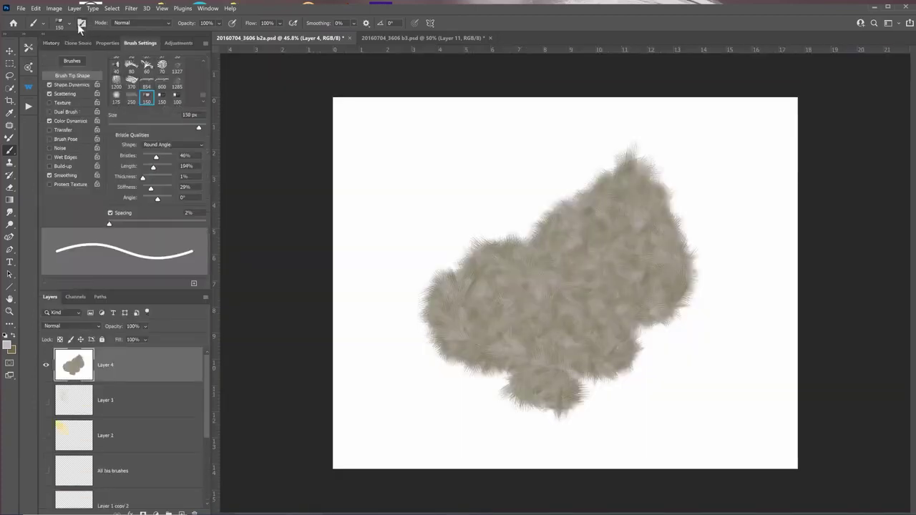
click(79, 24)
click(83, 24)
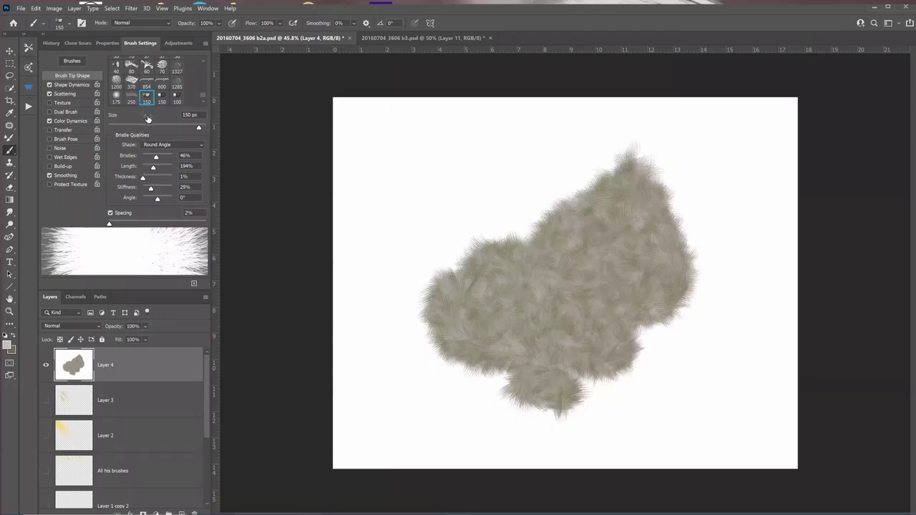
click(79, 85)
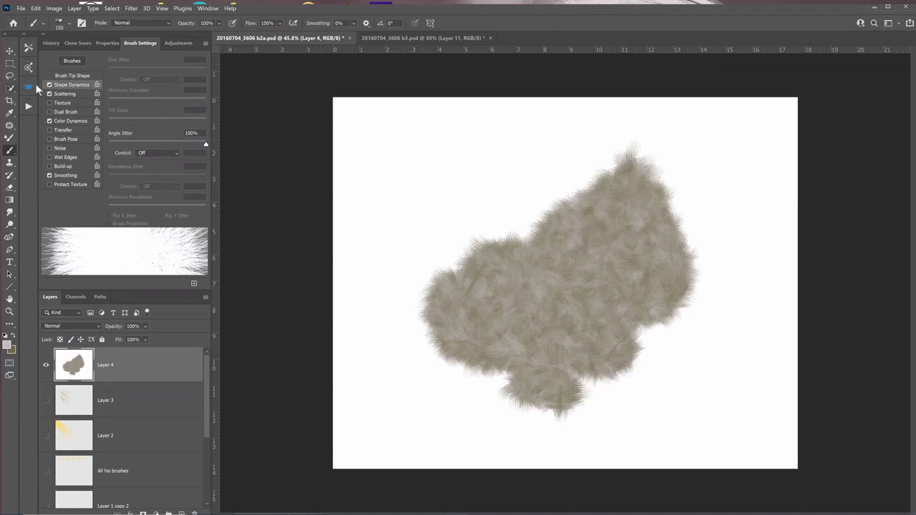
click(75, 94)
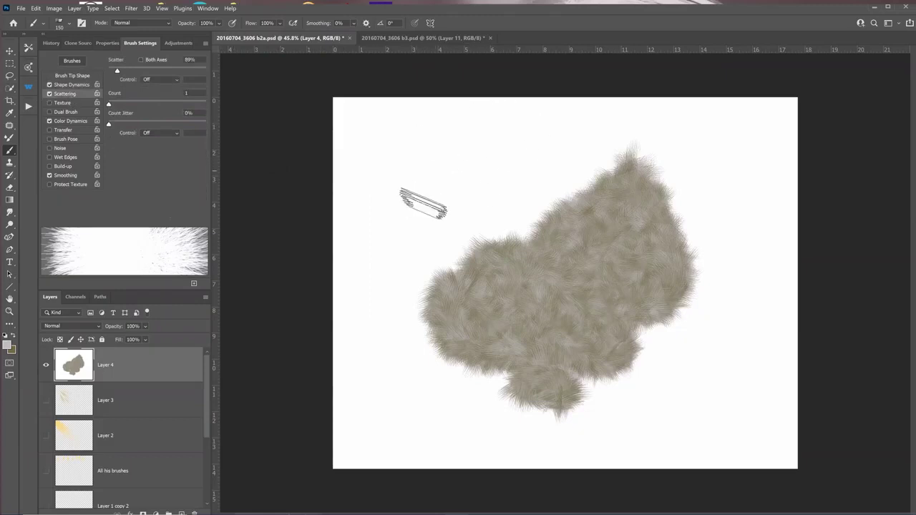
click(79, 120)
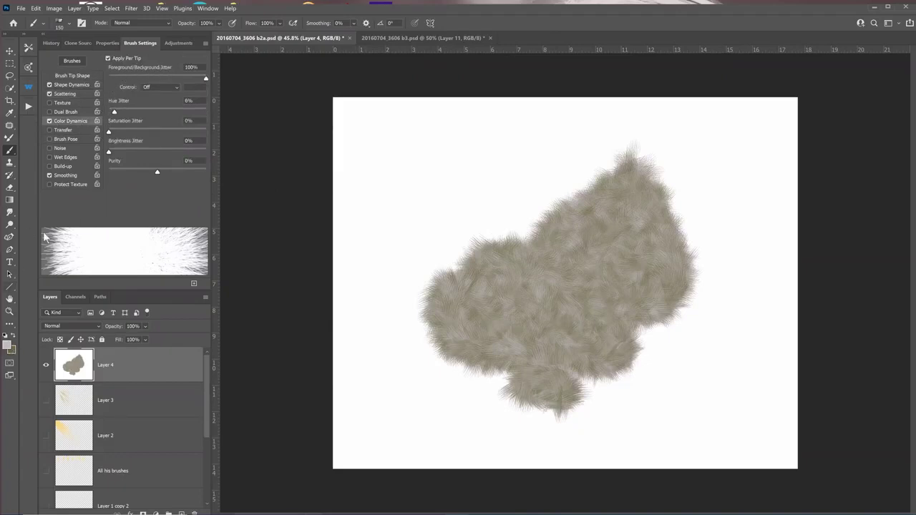
Paint a small grey fur blob above the cloud and raise Hue Jitter to 9%
drag(487, 138, 512, 141)
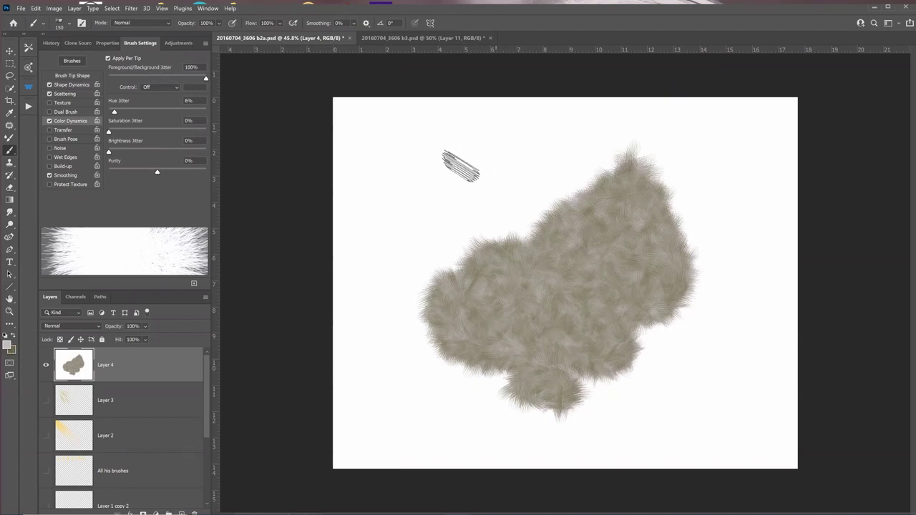
mouse_move(460, 176)
mouse_down()
mouse_move(520, 156)
mouse_move(458, 172)
mouse_up()
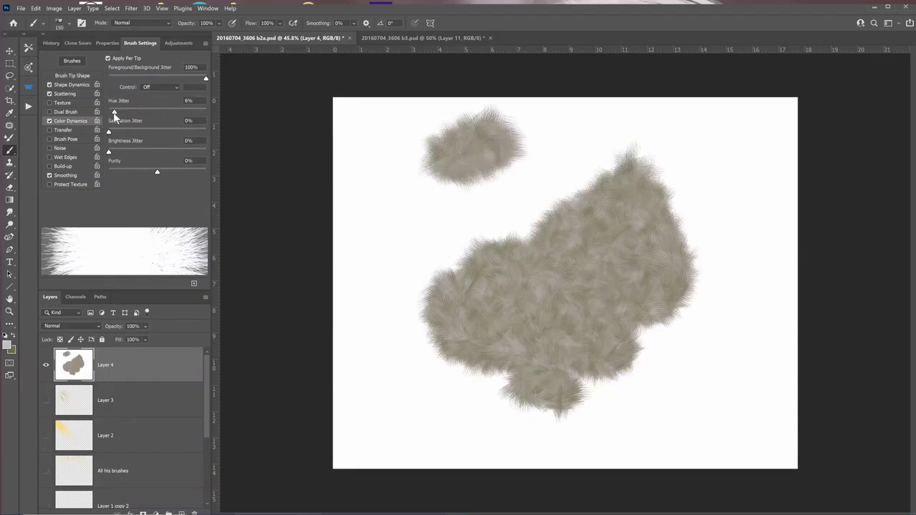
drag(114, 113, 130, 114)
Fill Layer 4 with white and paint a grey fur stroke mid-canvas
key(i)
key(shift+BackSpace)
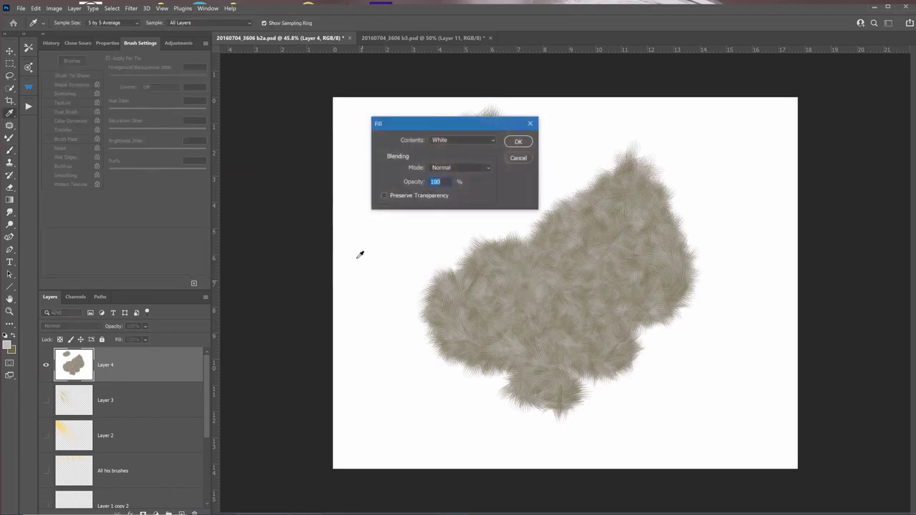
click(522, 142)
key(b)
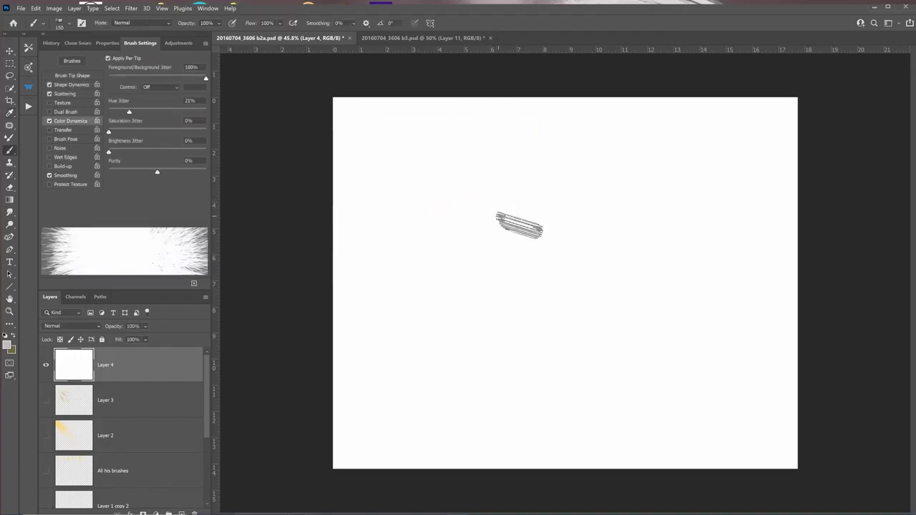
mouse_move(588, 207)
mouse_down()
mouse_move(529, 227)
mouse_move(517, 245)
mouse_move(548, 247)
mouse_move(537, 229)
mouse_up()
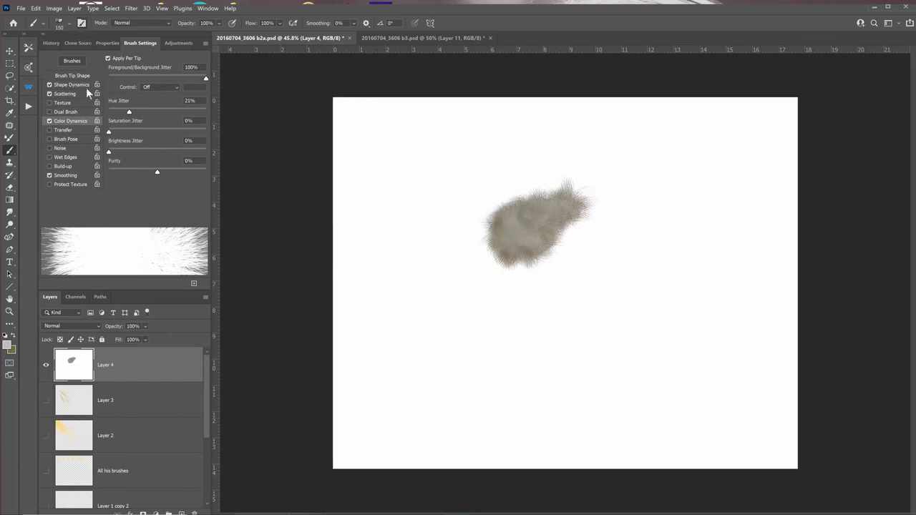
Raise Hue Jitter to 59% and paint a large curved multicoloured fur cloud
click(81, 23)
click(81, 24)
click(167, 112)
drag(542, 143, 445, 194)
mouse_move(456, 236)
mouse_down()
mouse_move(474, 296)
mouse_move(571, 329)
mouse_move(583, 352)
mouse_move(556, 380)
mouse_move(641, 363)
mouse_move(643, 321)
mouse_move(615, 299)
mouse_move(658, 253)
mouse_move(638, 237)
mouse_move(571, 272)
mouse_move(534, 242)
mouse_move(548, 160)
mouse_move(511, 182)
mouse_move(548, 140)
mouse_up()
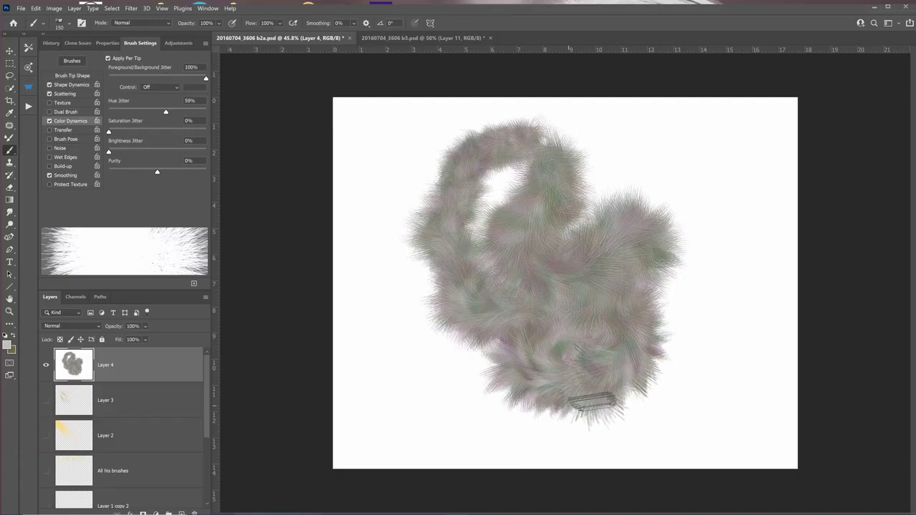
key(shift+BackSpace)
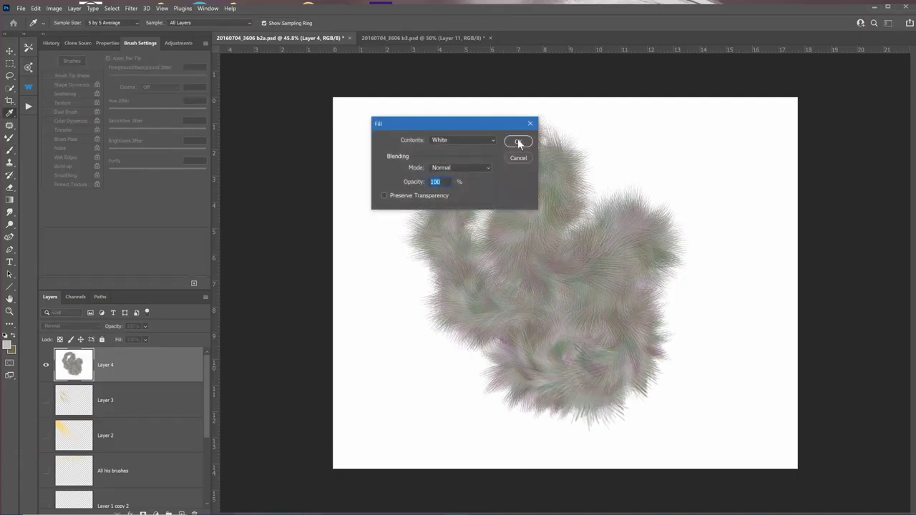
Fill the layer with white and paint a grey speckled cloud with Background Creator Brush 2
click(521, 141)
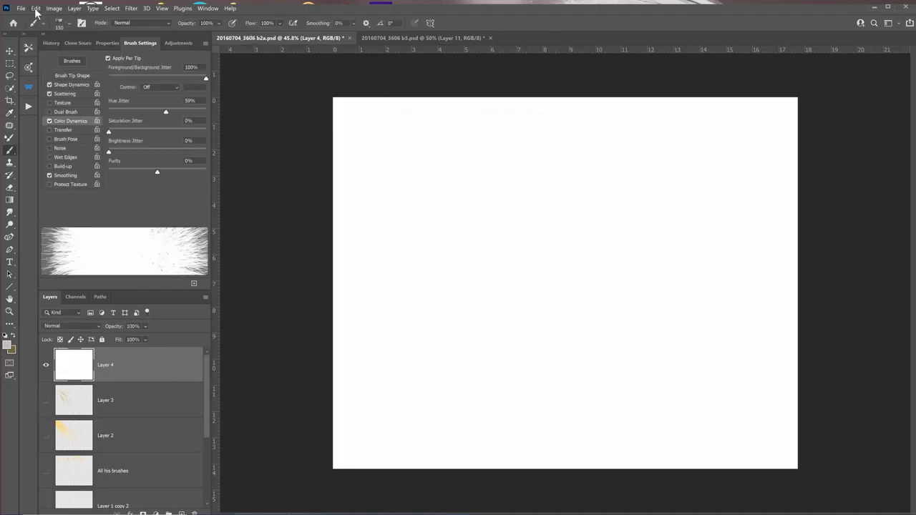
click(36, 9)
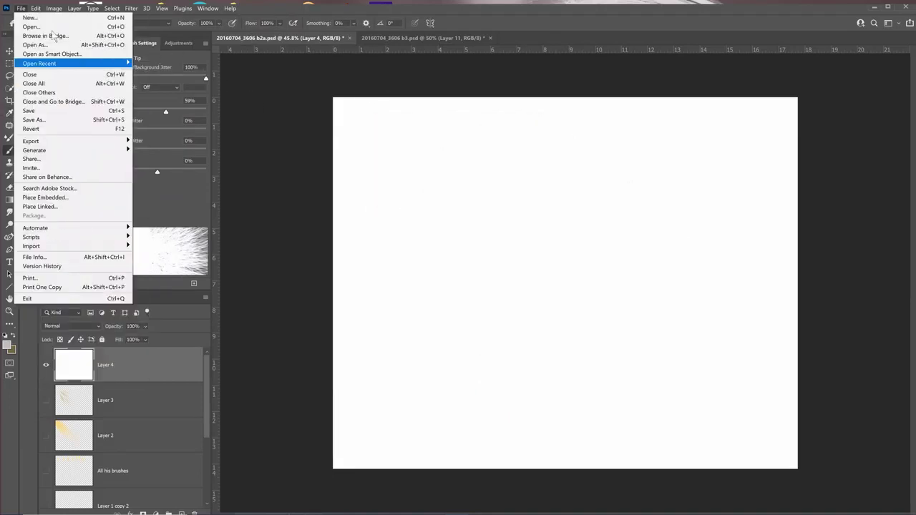
key(Escape)
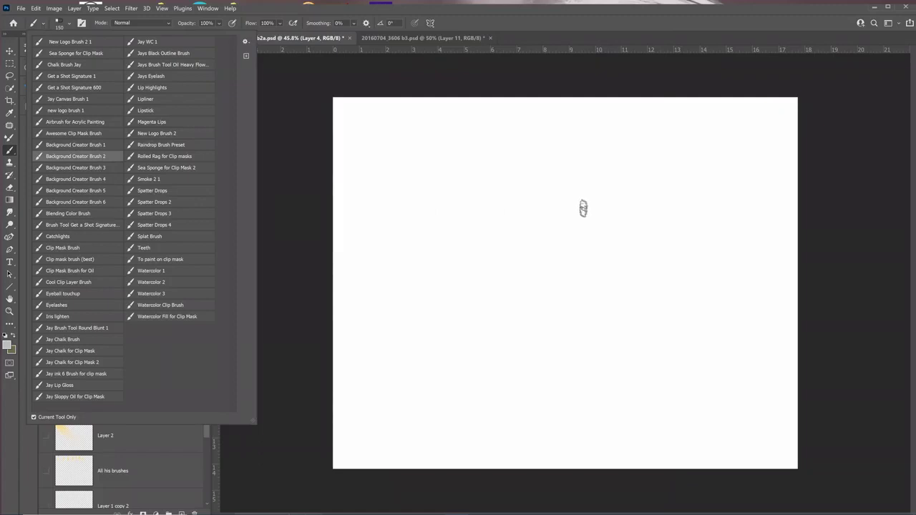
click(579, 206)
mouse_move(582, 207)
mouse_down()
mouse_move(557, 243)
mouse_move(595, 222)
mouse_move(584, 240)
mouse_up()
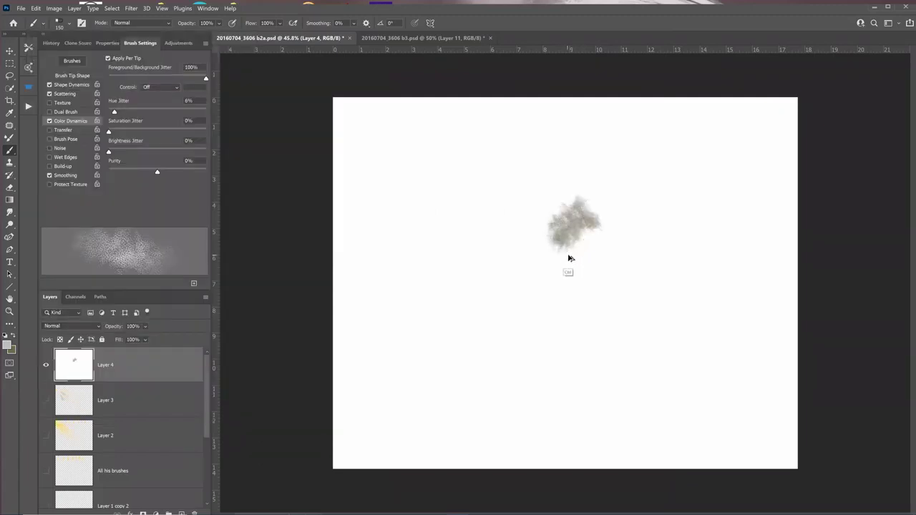
Zoom in and paint more speckled cloud below and to the left of the first
ctrl+click(576, 253)
ctrl+click(587, 252)
ctrl+click(576, 259)
ctrl+click(558, 265)
key(ctrl+plus)
key(ctrl+plus)
mouse_move(573, 301)
mouse_down()
mouse_move(429, 321)
mouse_move(499, 327)
mouse_up()
mouse_move(396, 327)
mouse_down()
mouse_move(397, 299)
mouse_move(499, 250)
mouse_move(347, 269)
mouse_move(297, 236)
mouse_move(325, 227)
mouse_move(304, 217)
mouse_move(279, 226)
mouse_up()
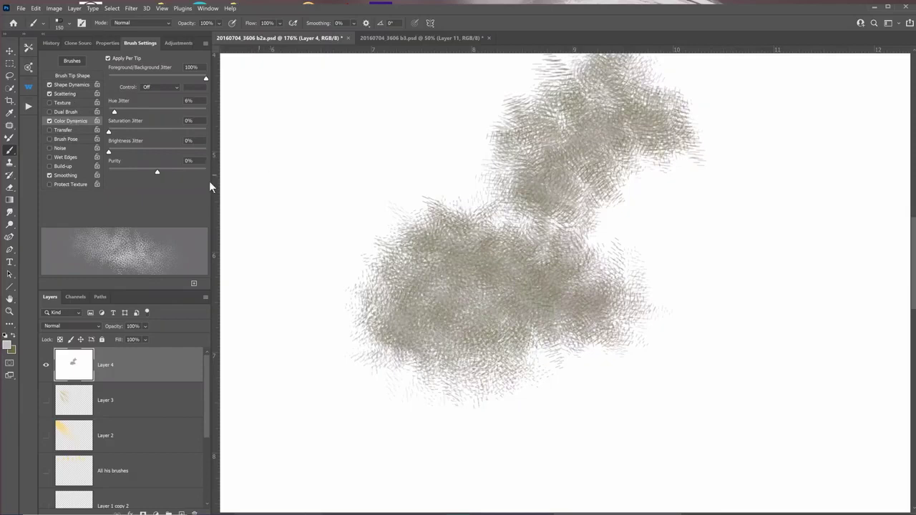
Enable brush Texture and try Multiply, Overlay, Color Dodge and Color Burn blend modes
click(69, 102)
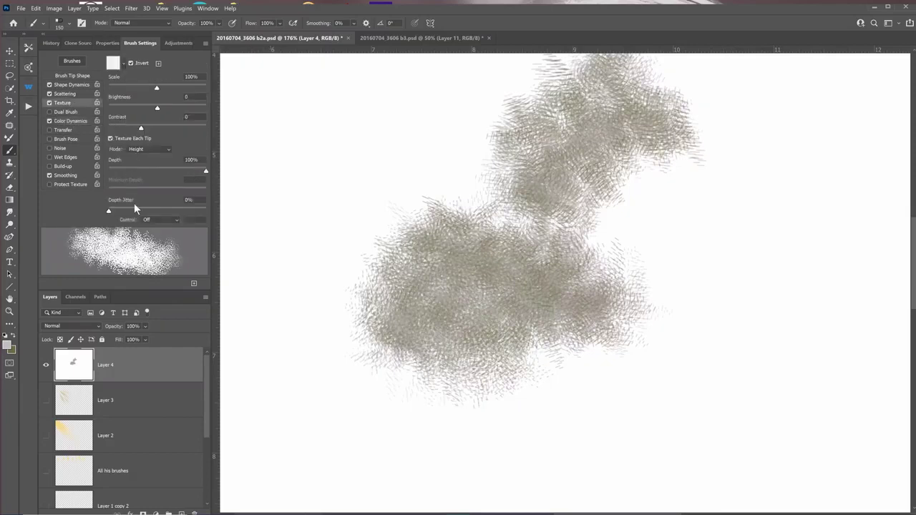
click(162, 151)
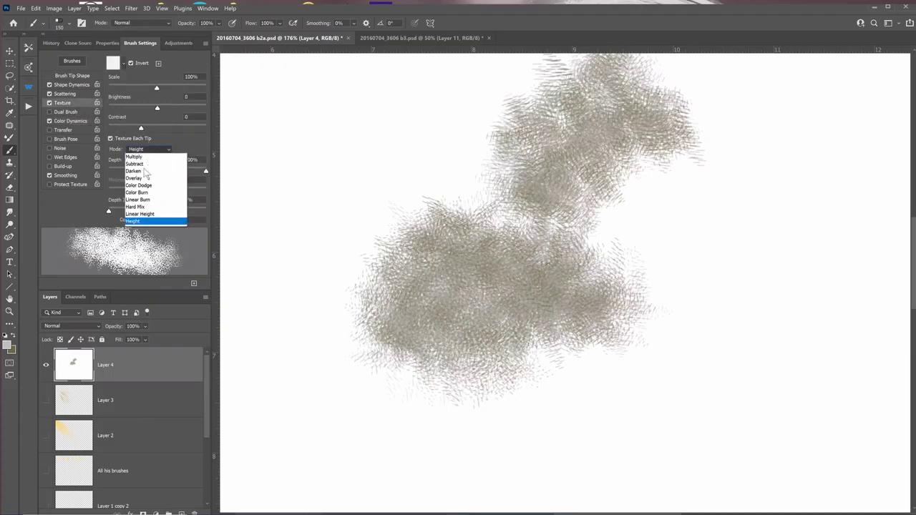
click(147, 157)
click(150, 150)
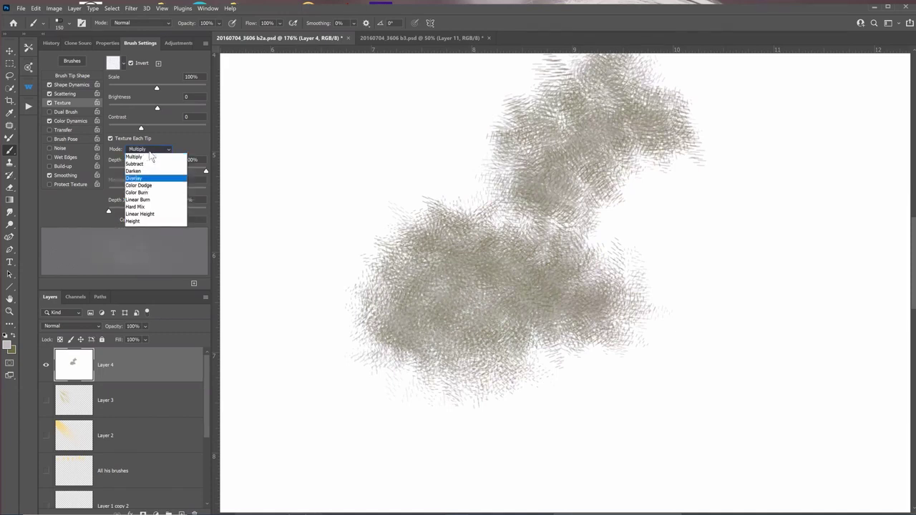
click(145, 178)
click(149, 149)
click(143, 186)
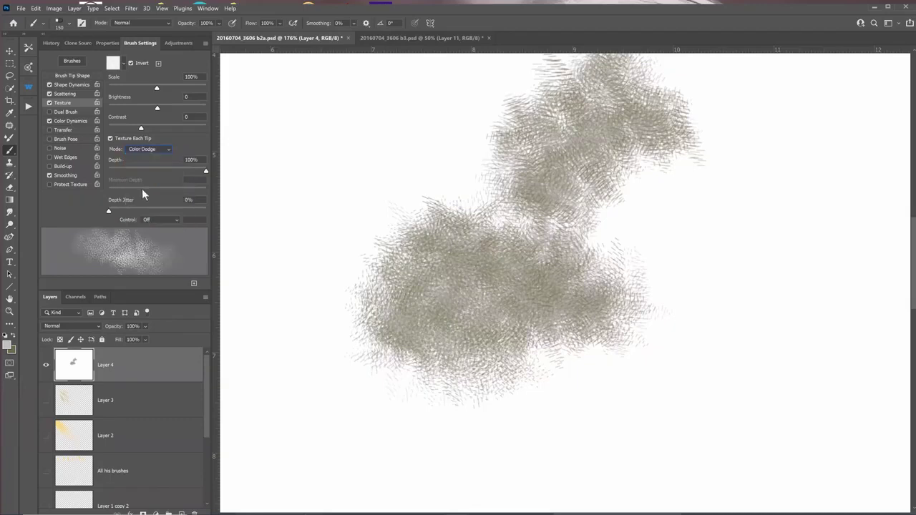
click(150, 148)
click(146, 194)
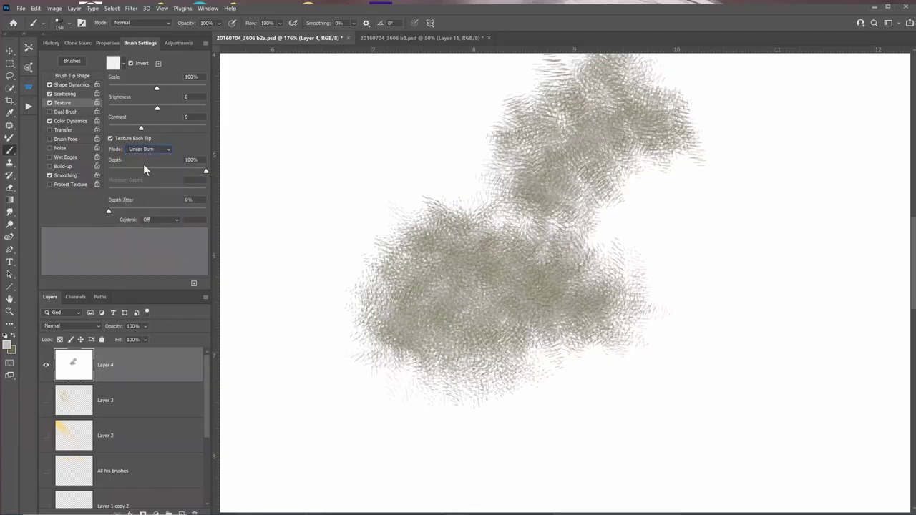
Set the texture mode to Height and paint a darker olive patch over the cloud's left
key(Down)
key(Up)
key(Up)
key(Up)
key(Up)
key(Up)
key(Up)
key(Up)
key(Up)
key(Down)
key(Down)
key(Down)
key(Down)
key(Down)
key(Down)
key(Down)
key(Down)
mouse_move(313, 156)
mouse_down()
mouse_move(373, 145)
mouse_move(391, 153)
mouse_move(365, 210)
mouse_move(439, 231)
mouse_move(384, 281)
mouse_move(339, 247)
mouse_move(360, 274)
mouse_move(496, 253)
mouse_move(417, 191)
mouse_move(446, 281)
mouse_move(308, 398)
mouse_move(414, 406)
mouse_move(478, 369)
mouse_move(347, 252)
mouse_up()
Try a cloud brush preset, zoom out, and fill Layer 4 with white
click(34, 23)
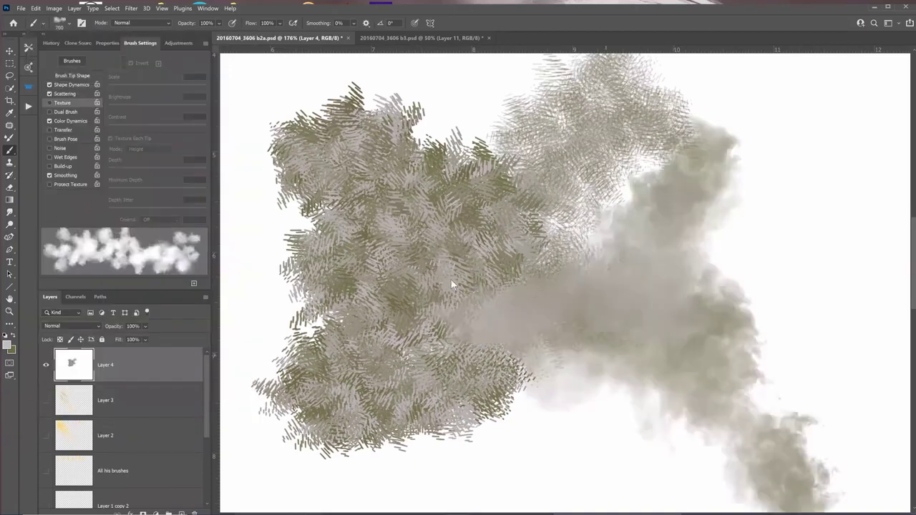
mouse_move(451, 280)
mouse_down()
mouse_move(373, 343)
mouse_move(489, 353)
mouse_move(517, 295)
mouse_move(461, 230)
mouse_move(420, 247)
mouse_up()
key(ctrl+space)
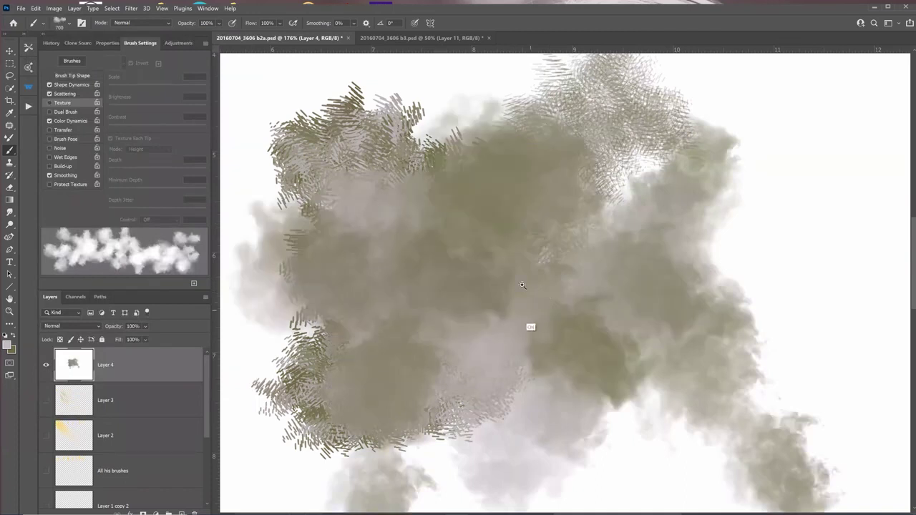
drag(539, 276, 287, 315)
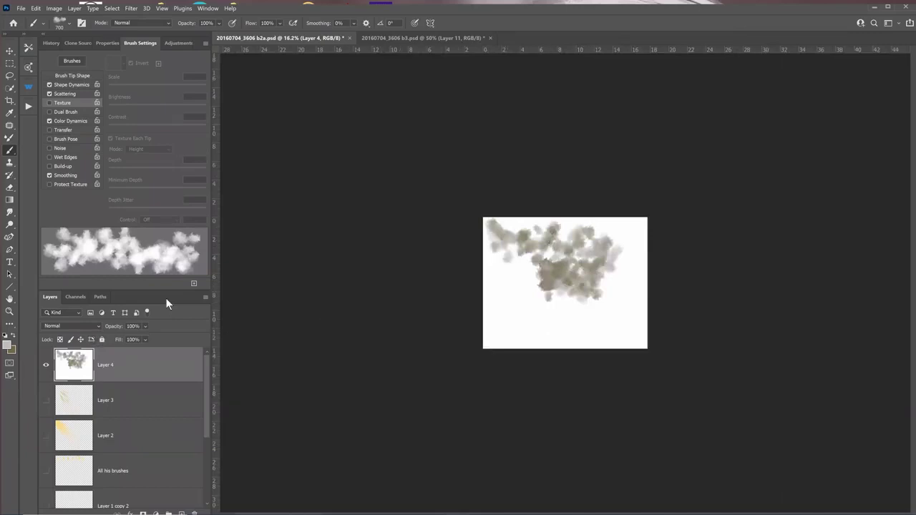
key(shift+BackSpace)
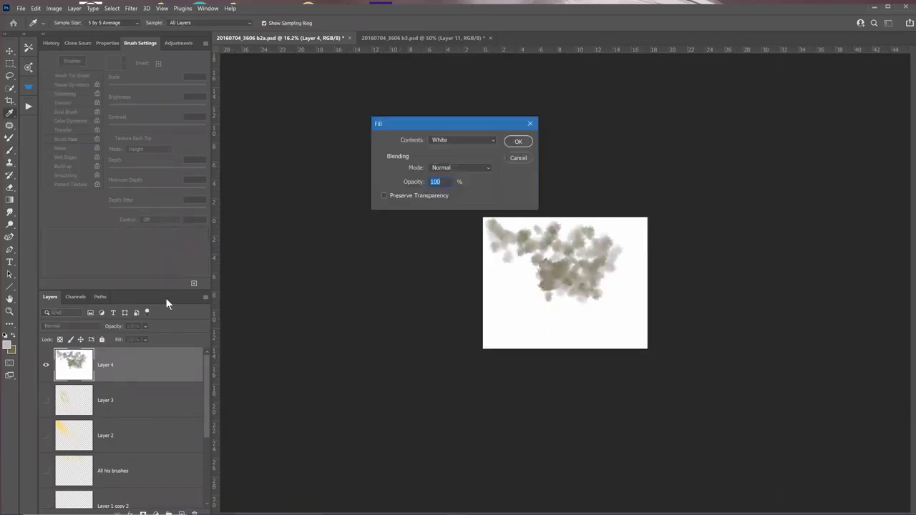
click(519, 143)
Set the foreground colour to purple 7c629c and paint a cloud mid-canvas
click(9, 347)
drag(270, 269, 255, 201)
click(228, 212)
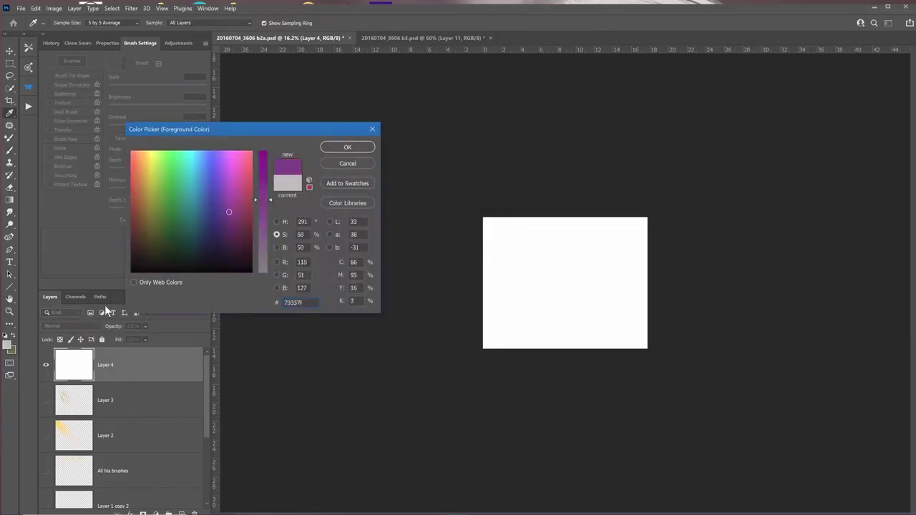
click(347, 147)
key(x)
click(10, 347)
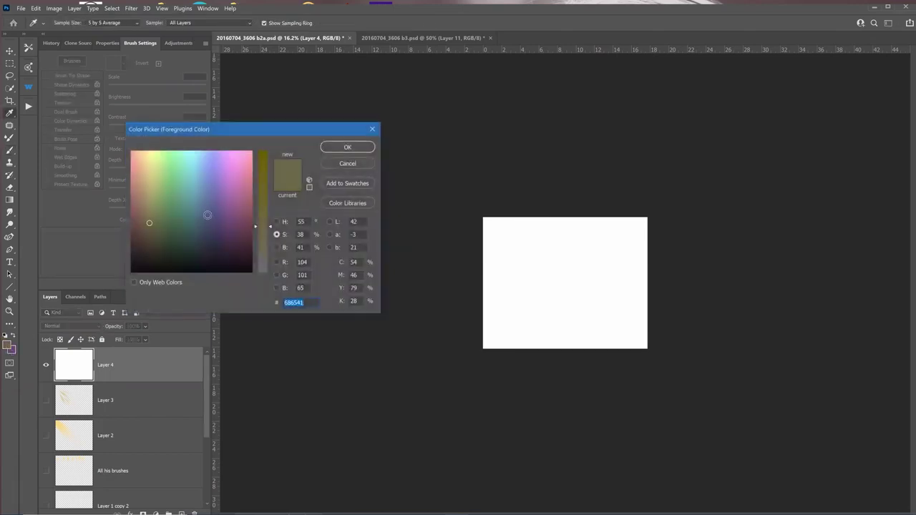
click(220, 197)
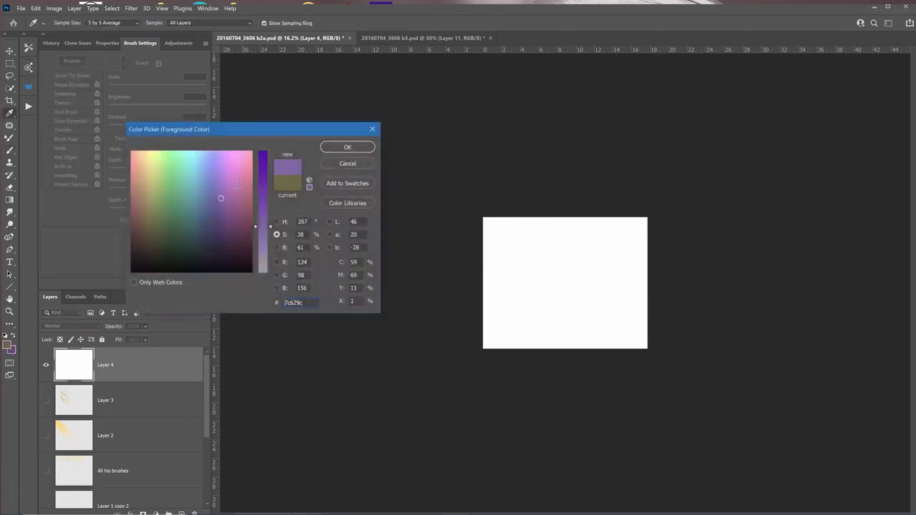
click(348, 148)
drag(565, 277, 605, 278)
mouse_move(542, 217)
mouse_down()
mouse_move(516, 234)
mouse_move(494, 283)
mouse_move(434, 260)
mouse_move(451, 213)
mouse_move(639, 182)
mouse_move(682, 211)
mouse_move(653, 292)
mouse_move(607, 365)
mouse_move(500, 413)
mouse_move(411, 415)
mouse_move(358, 358)
mouse_move(360, 158)
mouse_move(423, 239)
mouse_move(402, 366)
mouse_move(422, 372)
mouse_move(447, 361)
mouse_move(411, 370)
mouse_up()
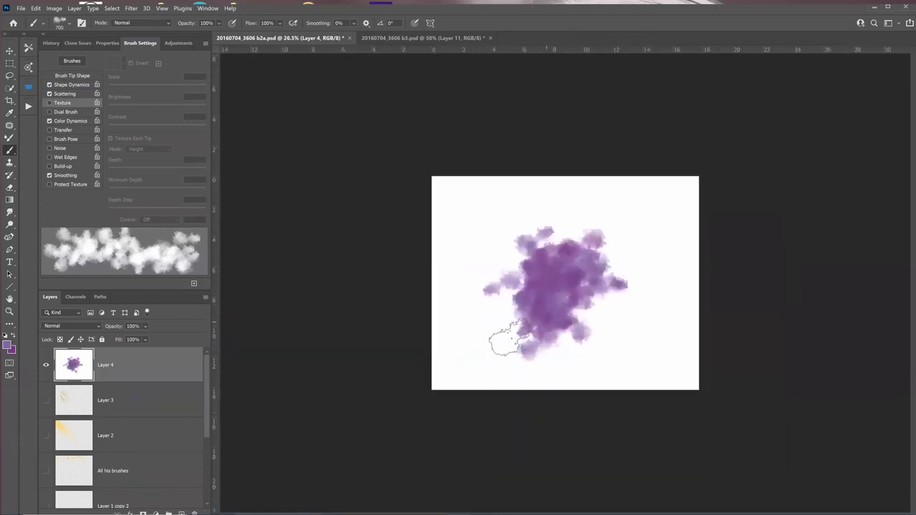
Add more purple cloud over the lower left, then switch to the Mixer Brush
mouse_move(509, 340)
mouse_down()
mouse_move(441, 322)
mouse_move(473, 337)
mouse_move(494, 272)
mouse_move(501, 326)
mouse_move(447, 192)
mouse_move(451, 229)
mouse_move(483, 196)
mouse_move(501, 244)
mouse_move(451, 362)
mouse_move(529, 376)
mouse_move(458, 351)
mouse_up()
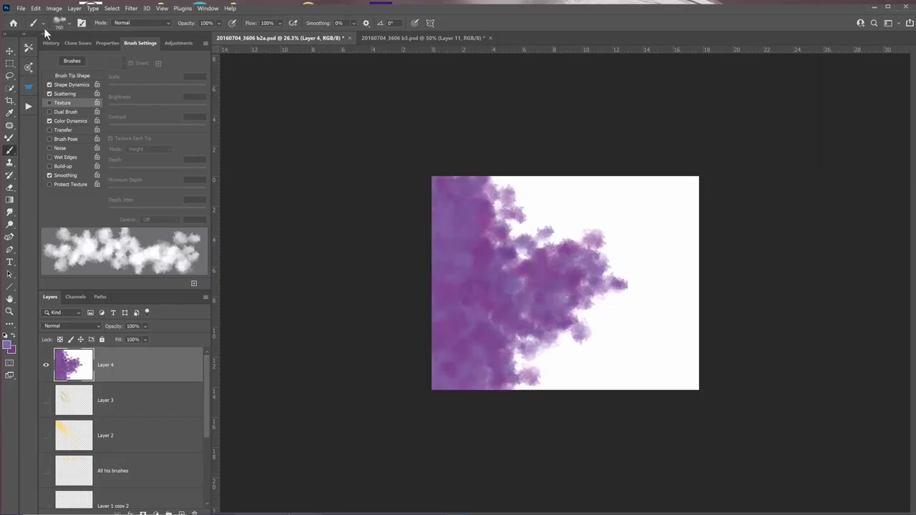
key(shift+b)
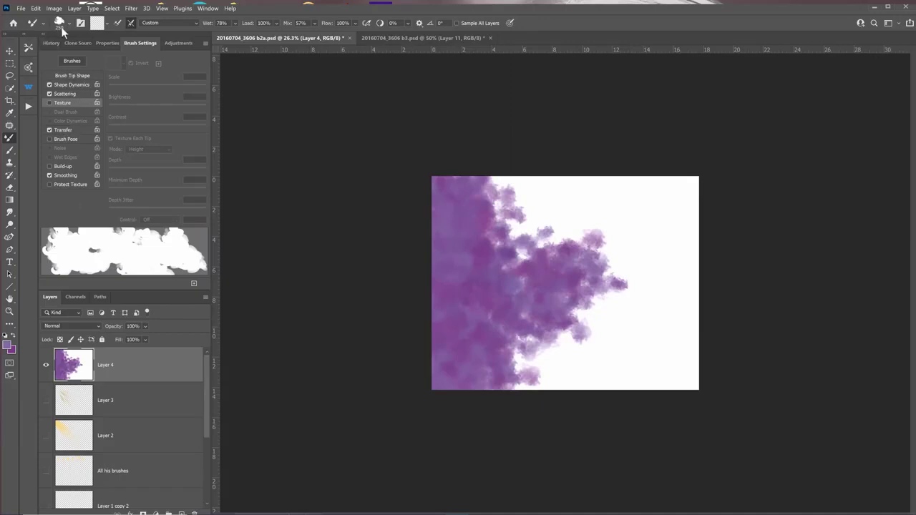
Select the Pete Mixer brush and smear the cloud's light patches into the purple, undoing two smears
click(60, 25)
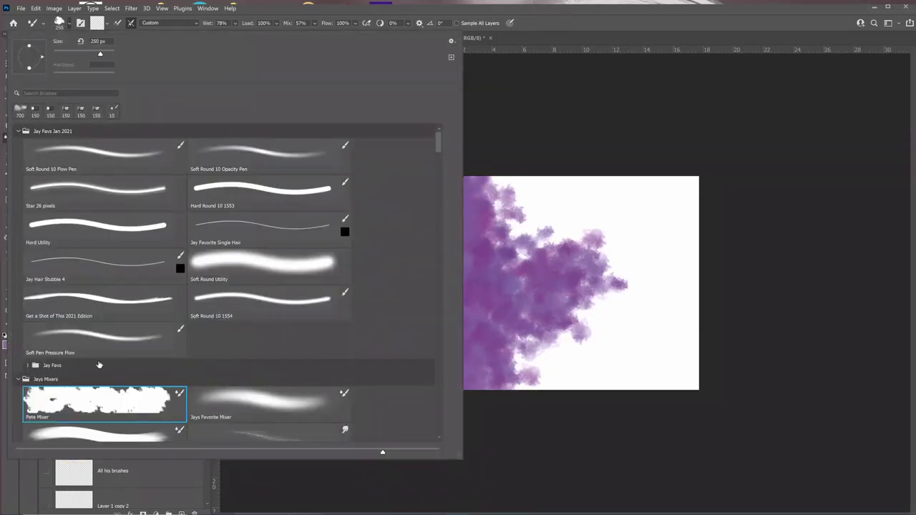
click(531, 219)
drag(531, 219, 561, 284)
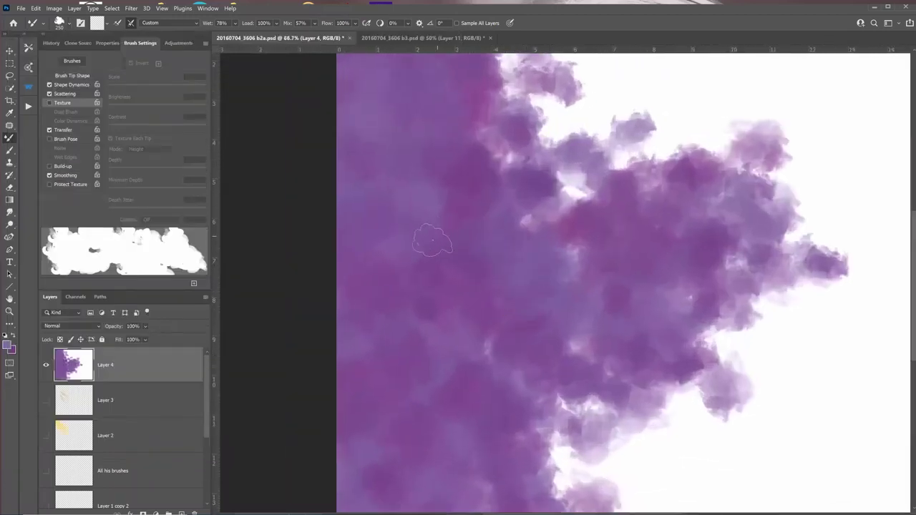
mouse_move(562, 209)
mouse_down()
mouse_move(530, 204)
mouse_move(492, 231)
mouse_up()
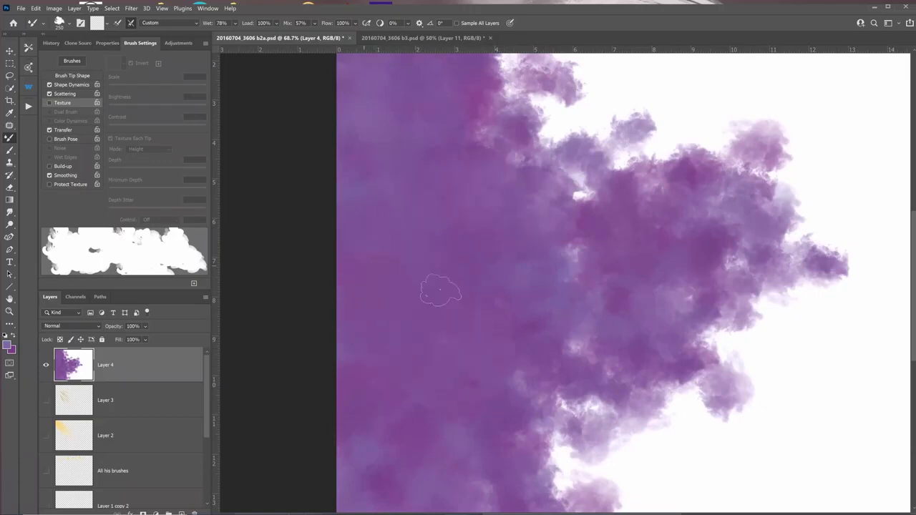
drag(615, 197, 559, 179)
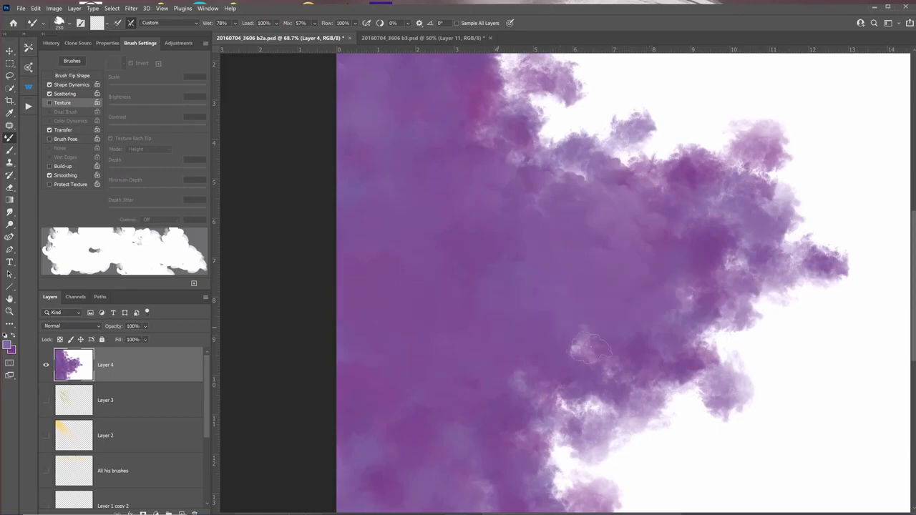
mouse_move(591, 236)
mouse_down()
mouse_move(550, 194)
mouse_move(538, 154)
mouse_up()
key(ctrl+z)
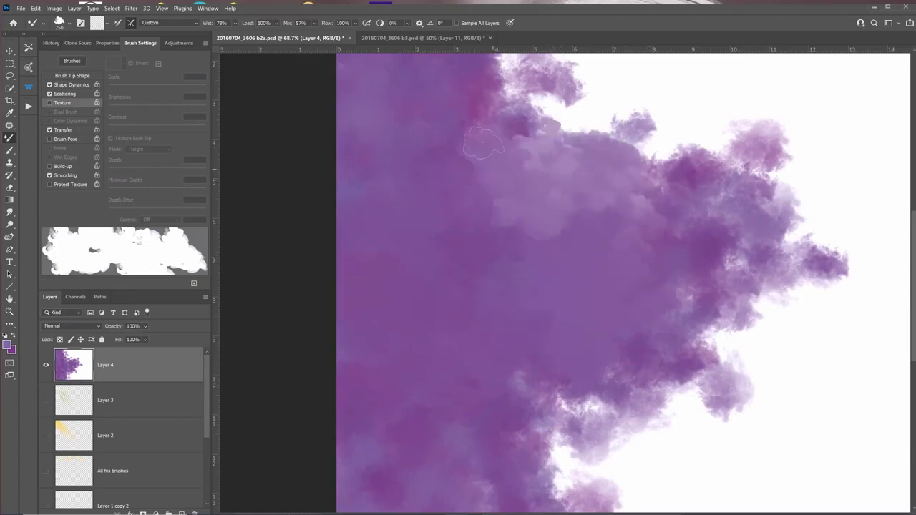
key(ctrl+z)
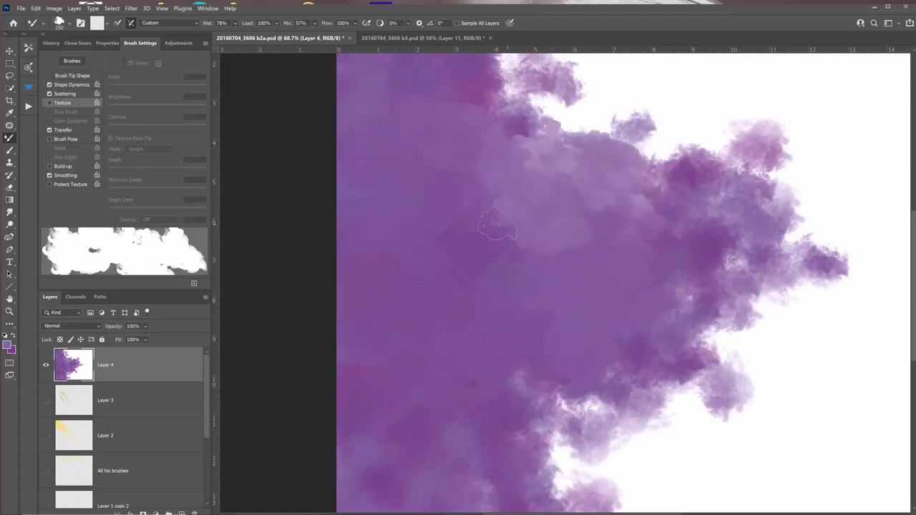
click(9, 346)
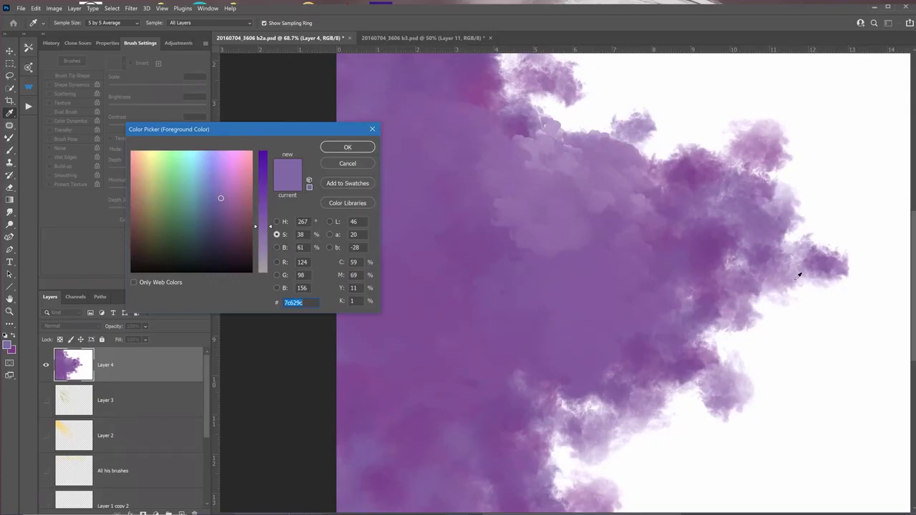
Compute the complementary hue 267 − 180 = 87 in Calculator
key(XF86Calculator)
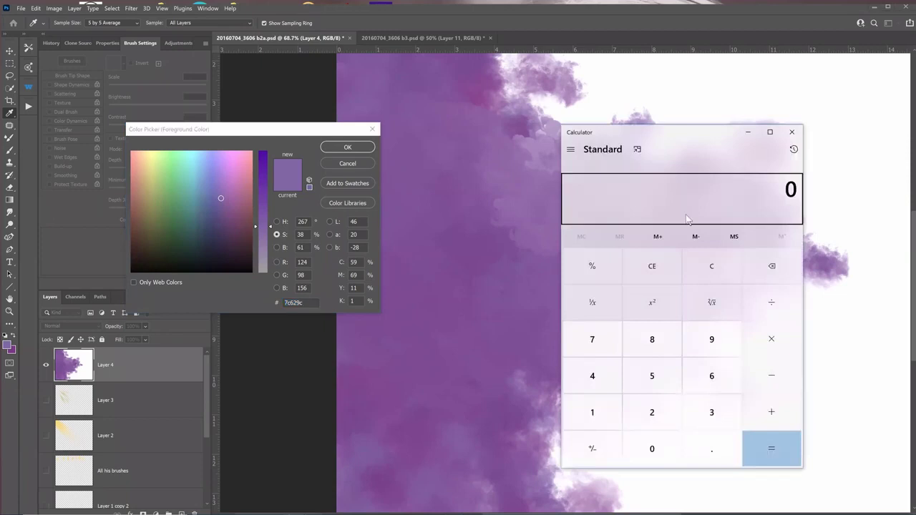
text(267 - )
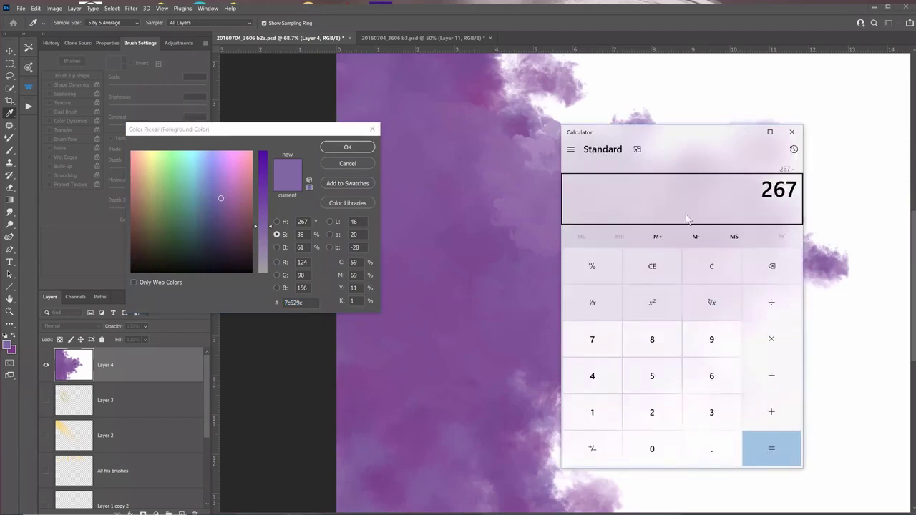
text(180)
key(Return)
Set the Color Picker hue to 87, making the foreground green 819c60
click(307, 222)
double_click(304, 222)
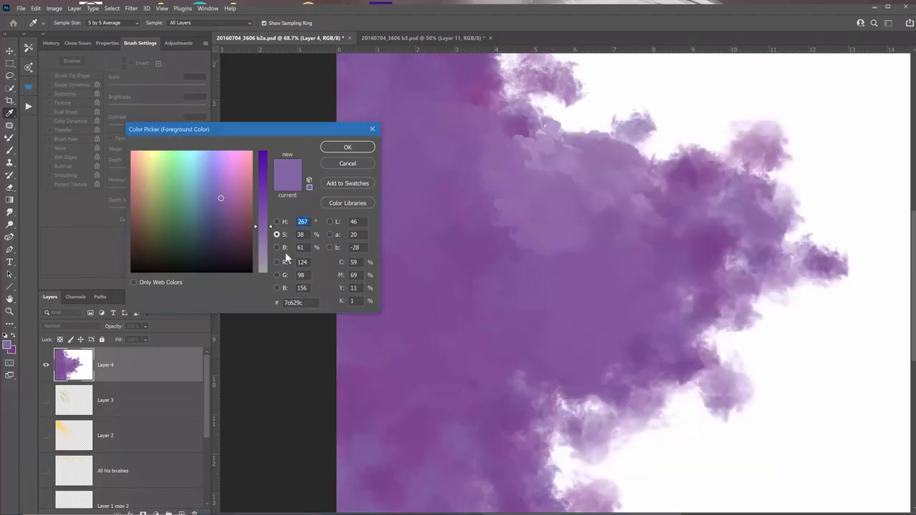
text(87)
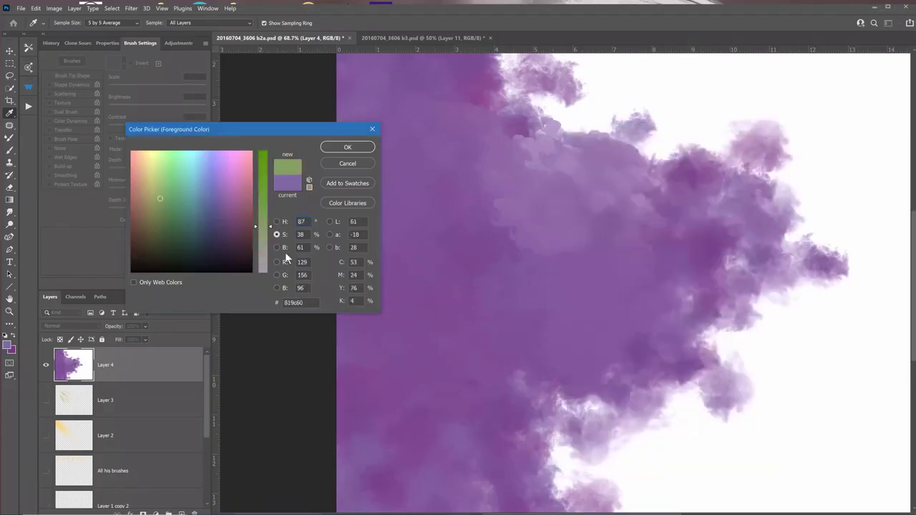
key(Return)
key(b)
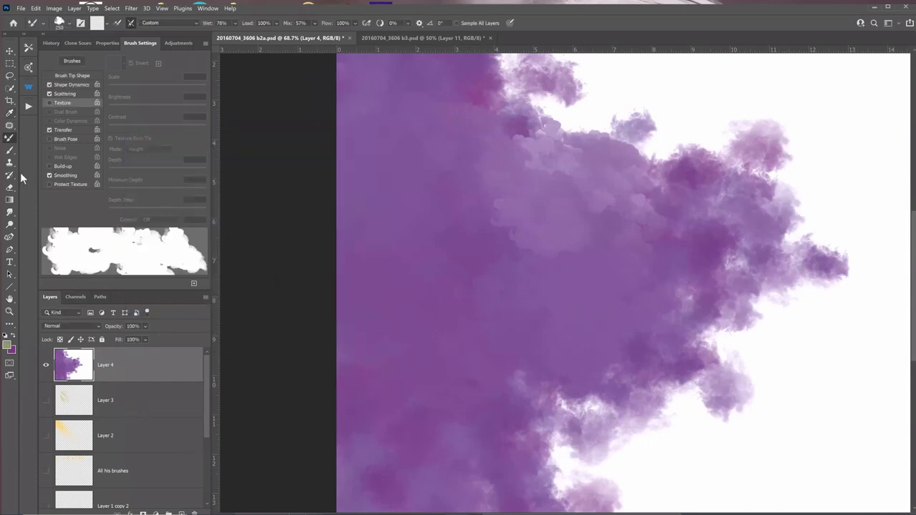
Paint green dabs into the purple cloud's centre and smear them in with the Mixer Brush
click(9, 151)
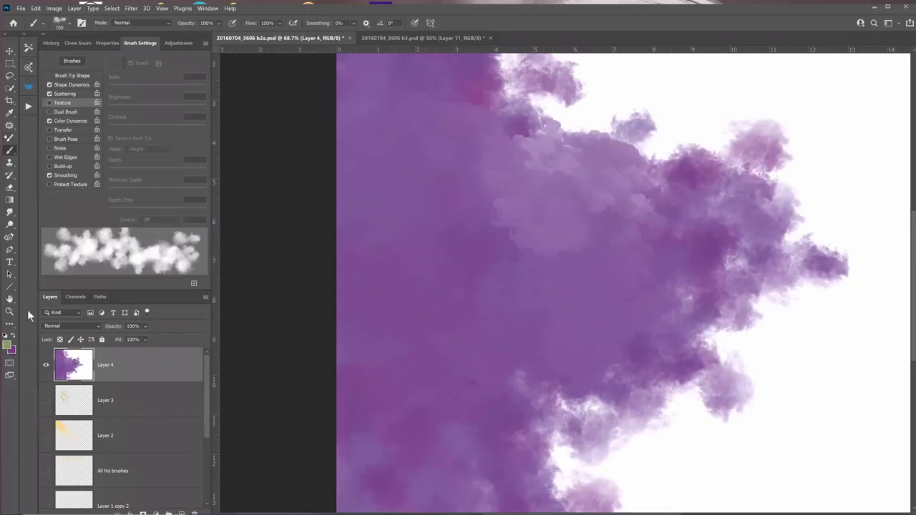
drag(485, 317, 446, 292)
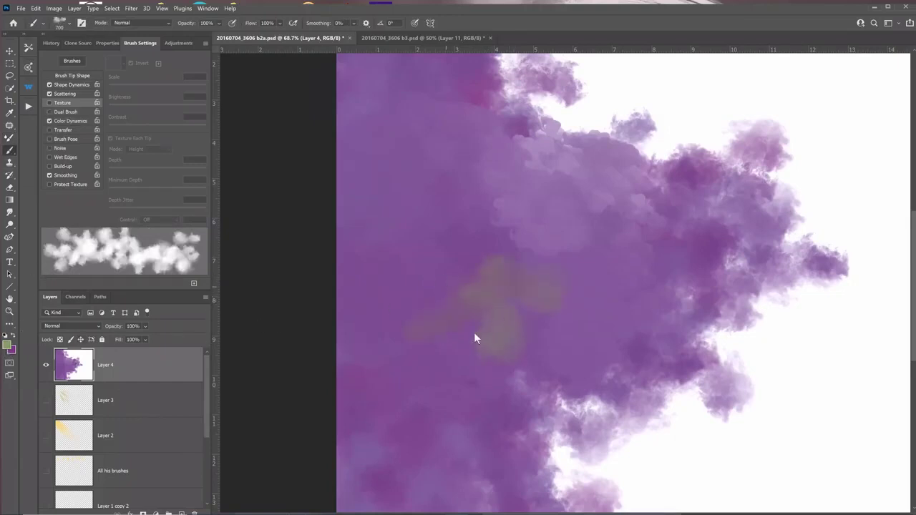
mouse_move(468, 343)
mouse_down()
mouse_move(474, 270)
mouse_move(511, 305)
mouse_move(514, 336)
mouse_up()
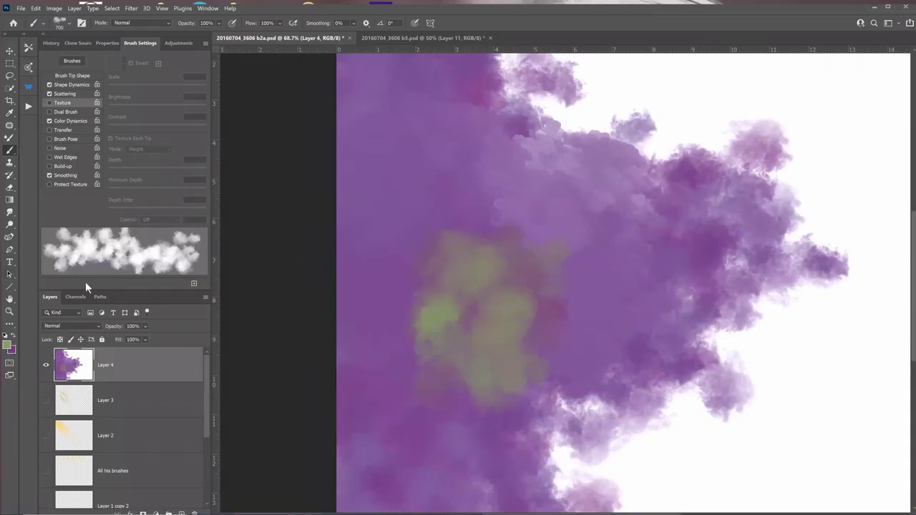
key(shift+b)
mouse_move(419, 350)
mouse_down()
mouse_move(433, 301)
mouse_move(474, 262)
mouse_move(471, 347)
mouse_move(494, 397)
mouse_move(550, 346)
mouse_move(524, 297)
mouse_move(577, 237)
mouse_move(507, 258)
mouse_move(468, 219)
mouse_move(468, 355)
mouse_move(418, 414)
mouse_move(480, 353)
mouse_move(406, 307)
mouse_move(466, 317)
mouse_up()
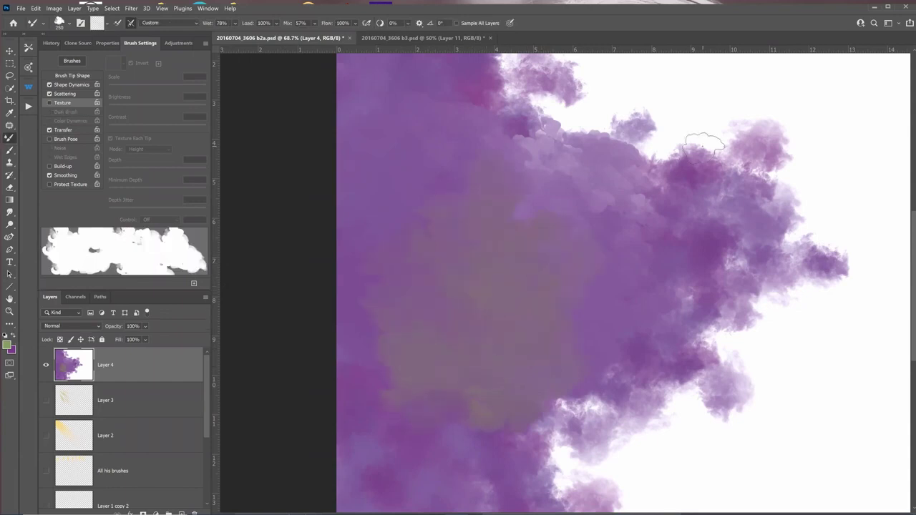
scroll(595, 231, down, 5)
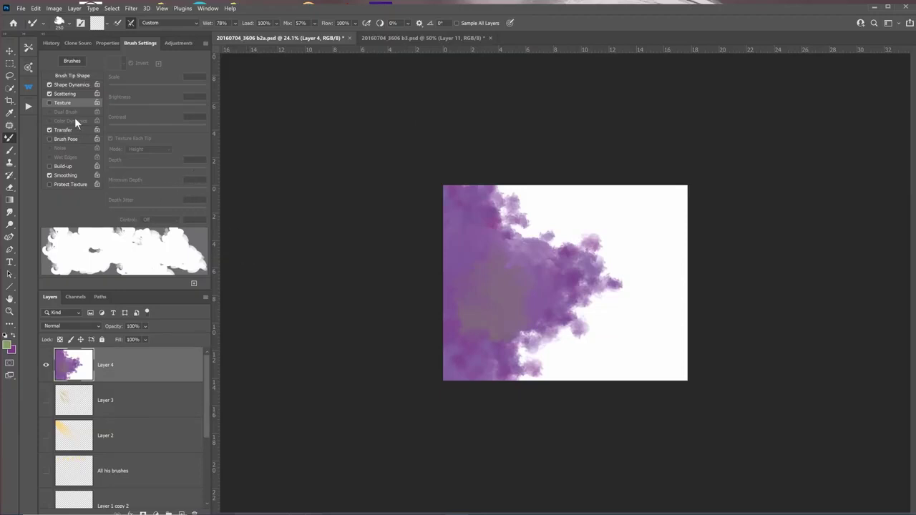
Browse the brush presets, then fill Layer 4 with White at 100% opacity
click(9, 150)
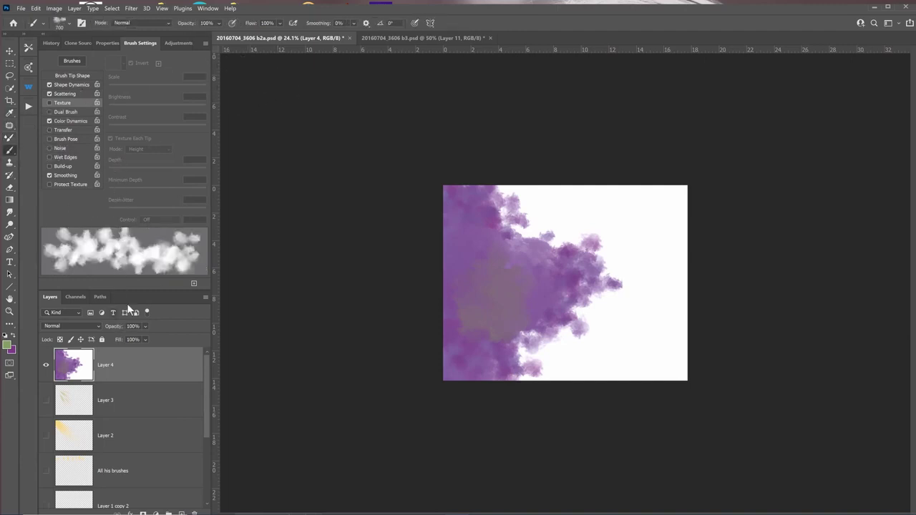
click(57, 23)
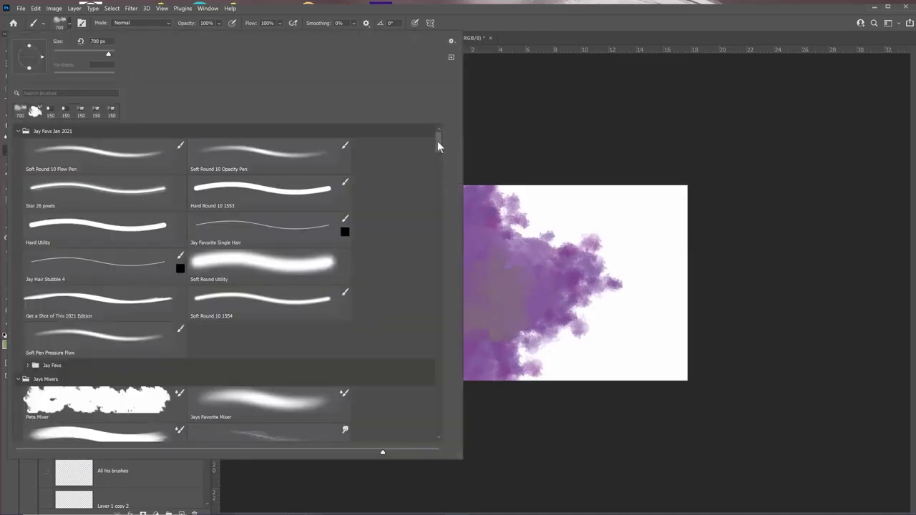
scroll(424, 338, down, 10)
scroll(424, 338, down, 10)
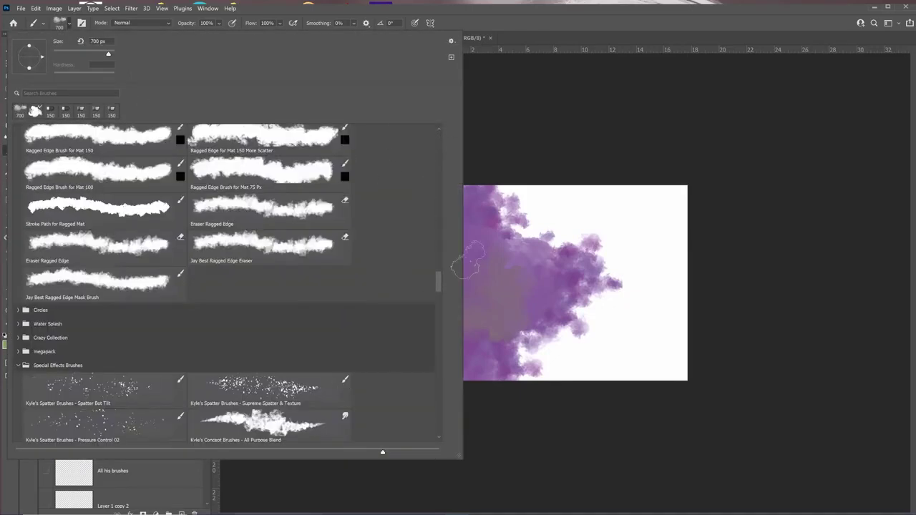
click(536, 119)
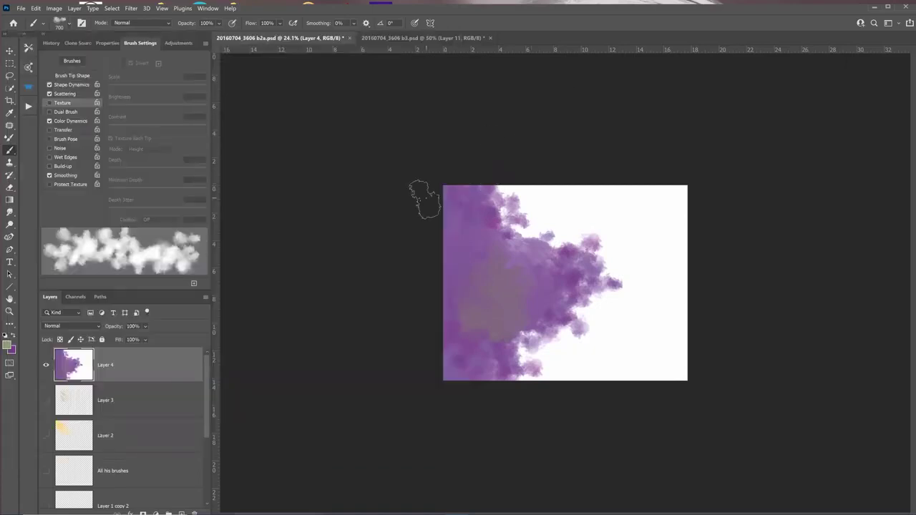
key(shift+BackSpace)
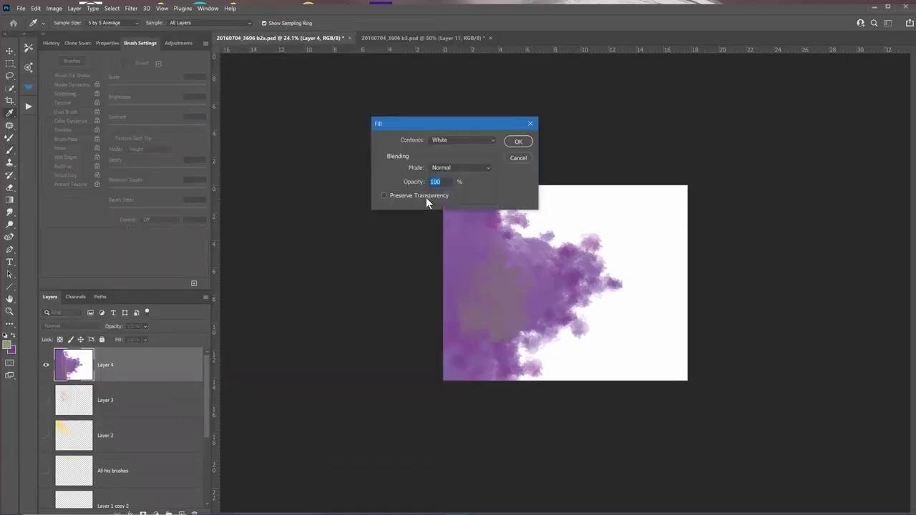
click(519, 142)
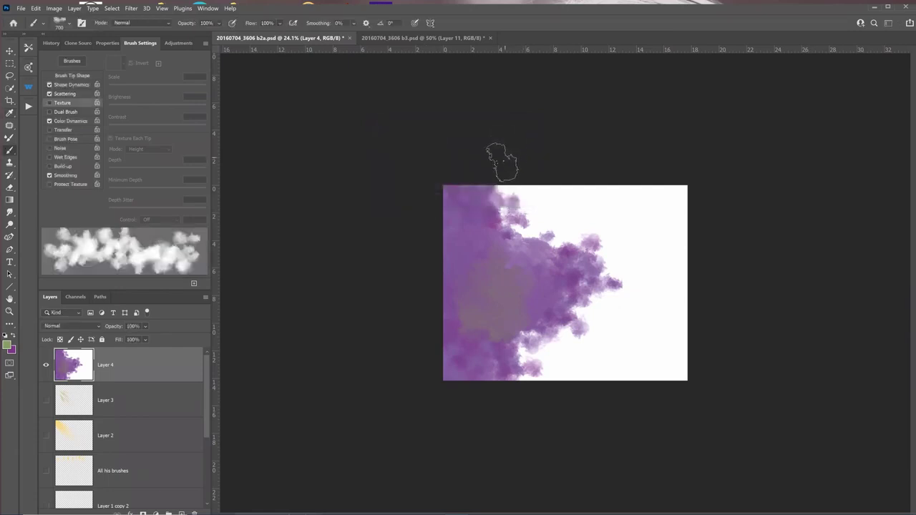
Select the 600 px signature brush preset and enlarge it to 1100 px
click(62, 26)
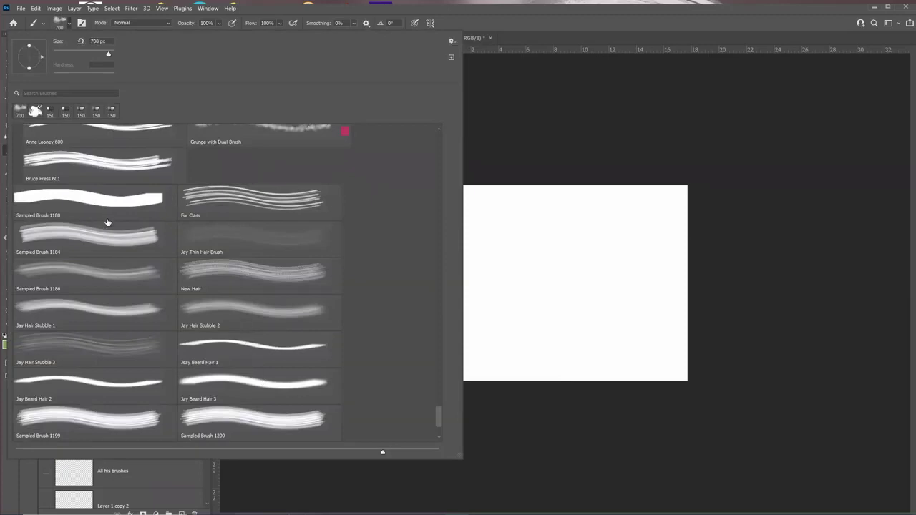
click(106, 139)
click(542, 117)
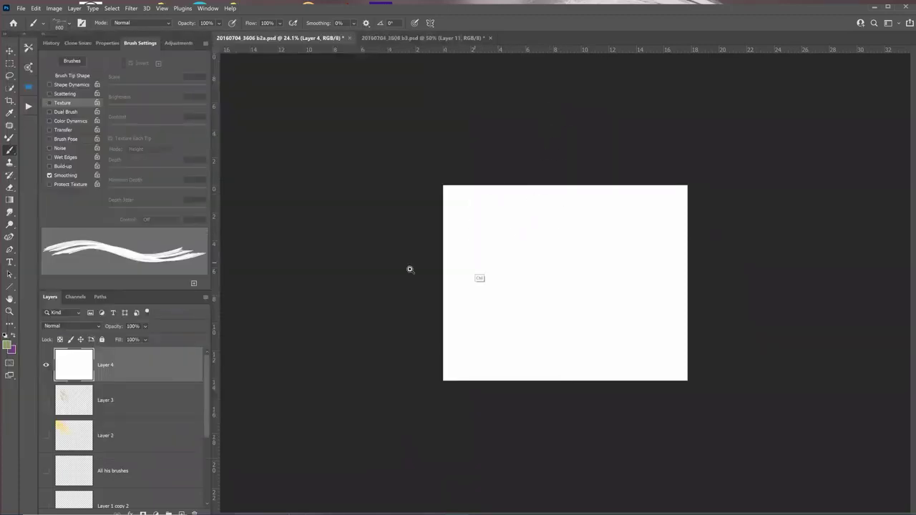
scroll(351, 277, up, 3)
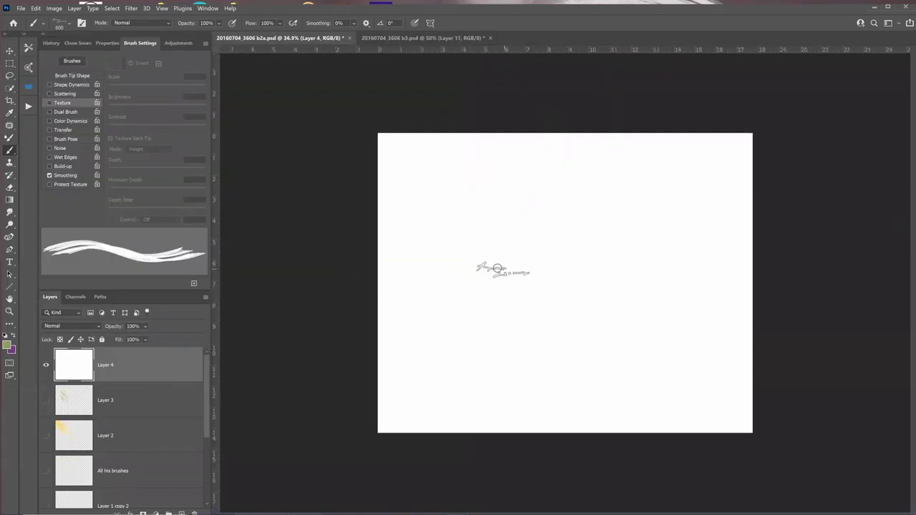
key(bracketright)
key(bracketright)
key(bracketright)
key(bracketright)
key(bracketright)
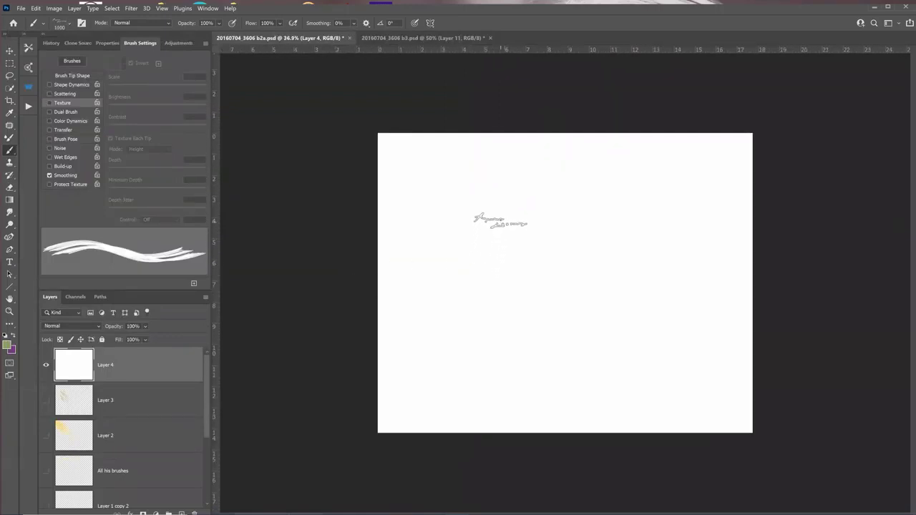
Stamp five green signatures scattered across the upper half of the canvas
click(498, 223)
click(526, 278)
click(583, 194)
click(635, 263)
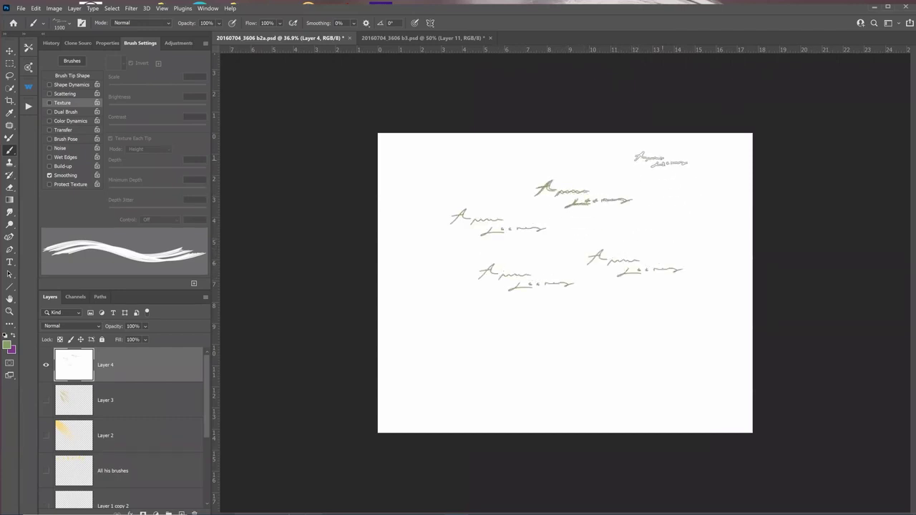
click(661, 159)
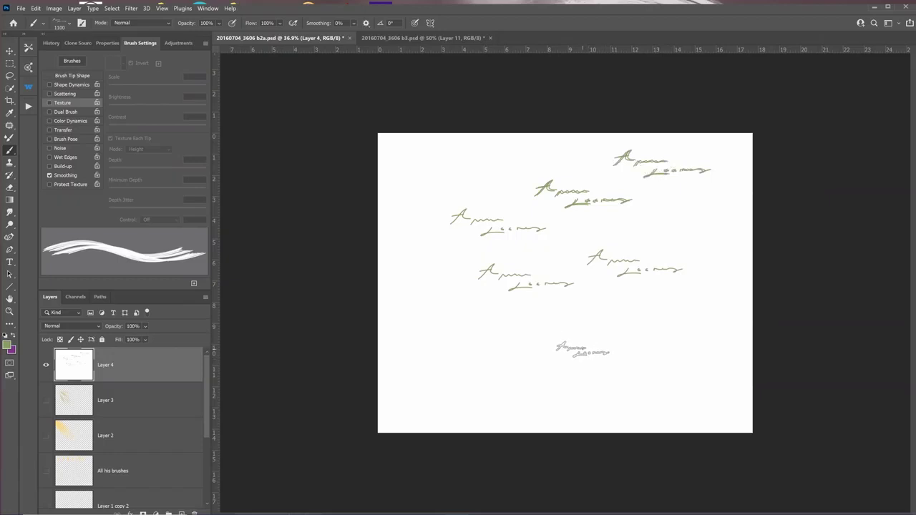
scroll(583, 348, up, 4)
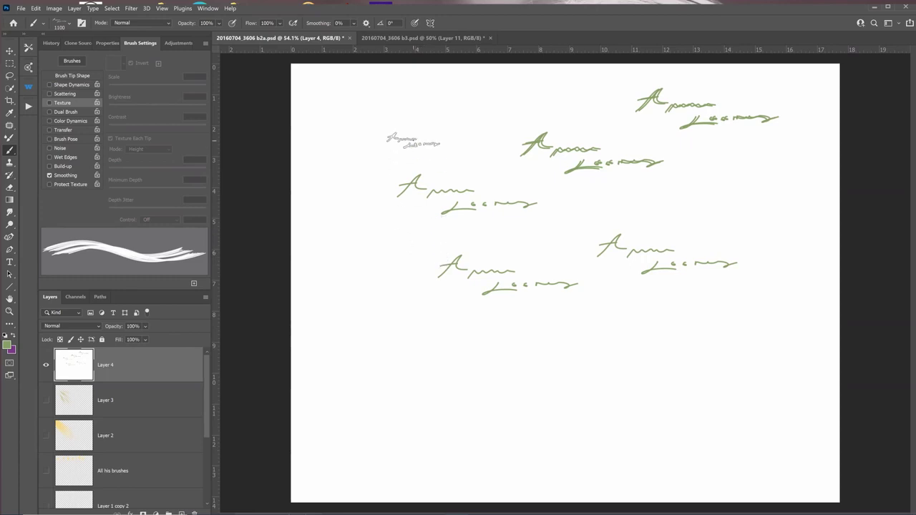
Stamp three more signatures at the upper left of the canvas
click(413, 142)
click(421, 103)
click(513, 88)
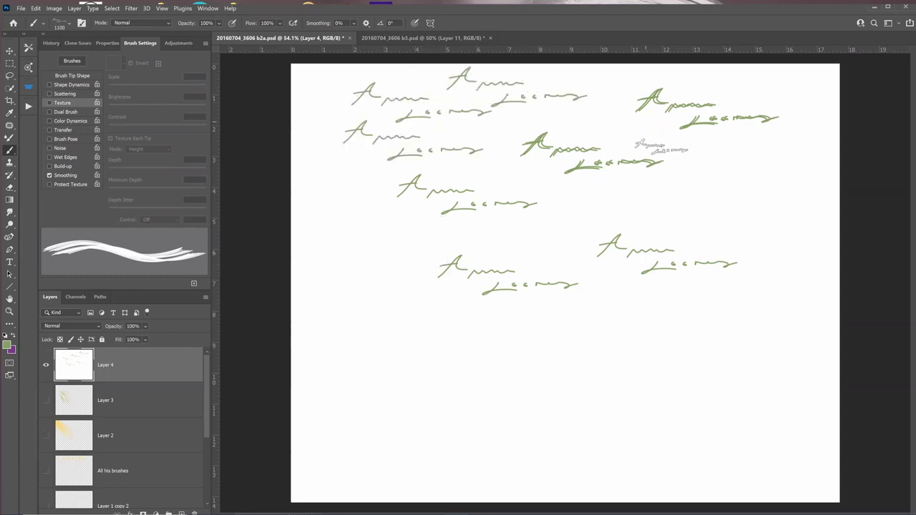
Switch to the 601 block-lettered signature preset and stamp five copies around the canvas
click(60, 24)
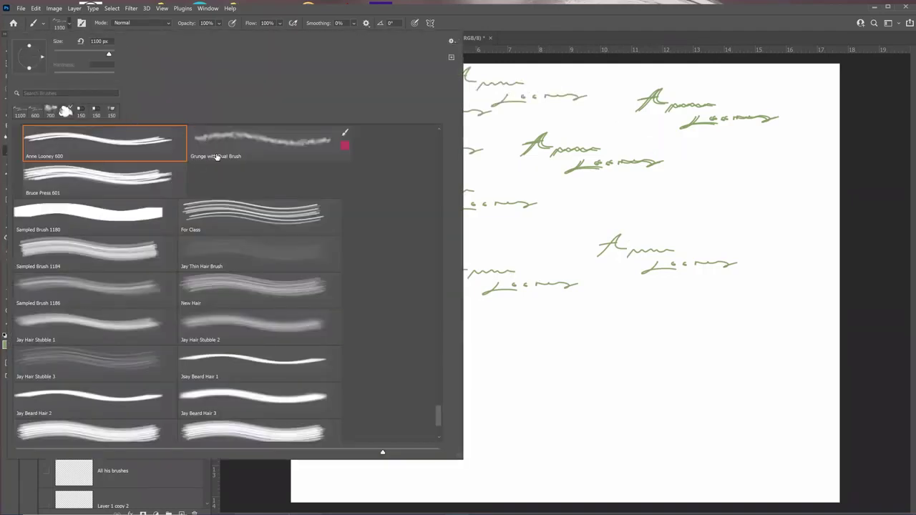
click(76, 184)
click(560, 352)
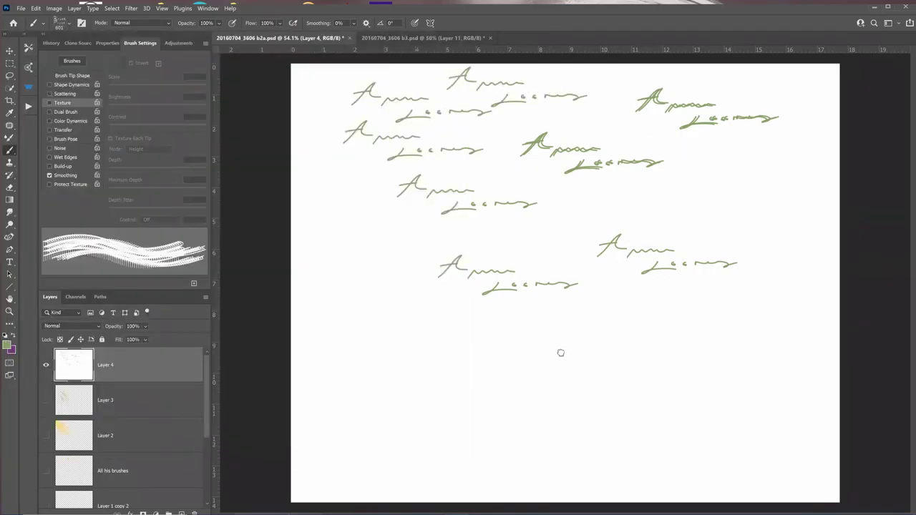
click(657, 331)
click(397, 341)
click(385, 236)
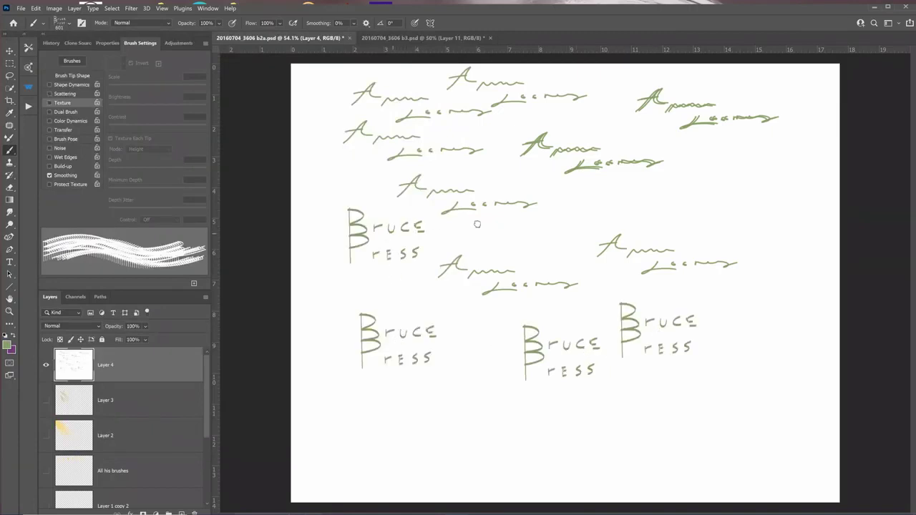
click(586, 207)
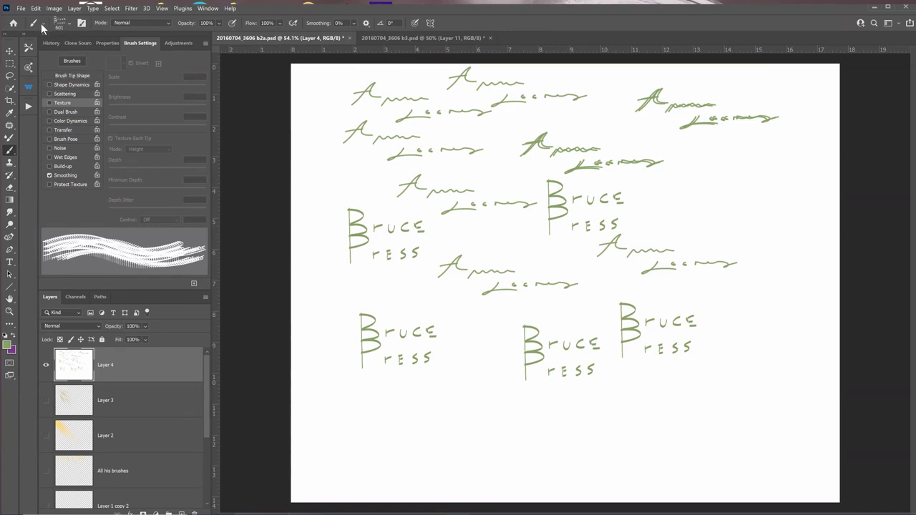
Choose the Flat 35 px calligraphic brush and reset colours to black and white
click(41, 23)
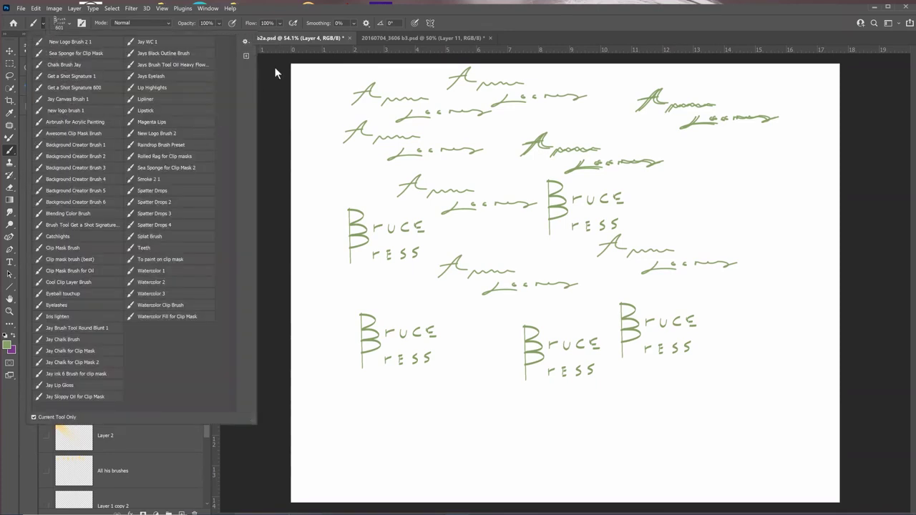
click(308, 83)
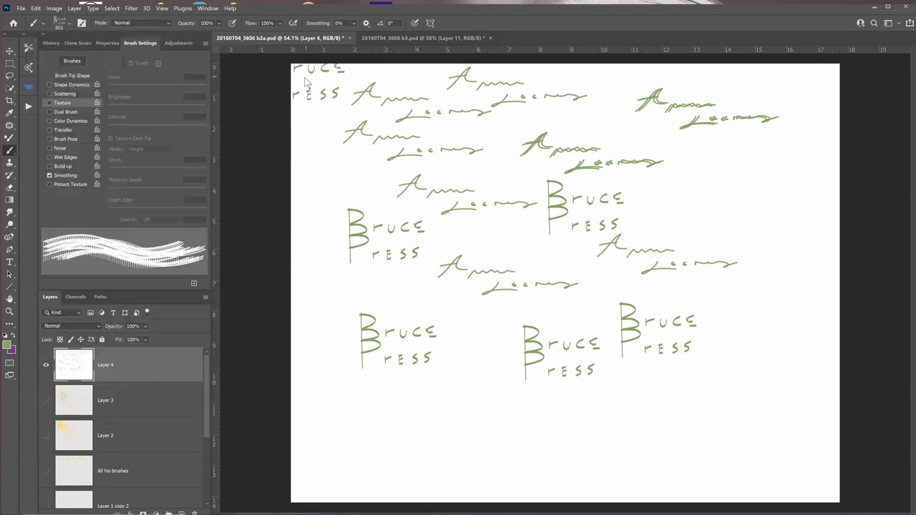
click(61, 21)
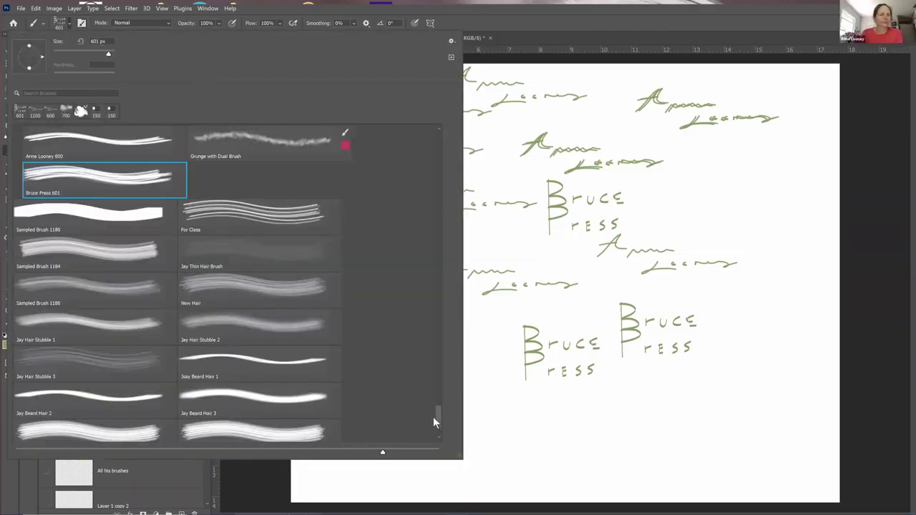
drag(437, 414, 449, 372)
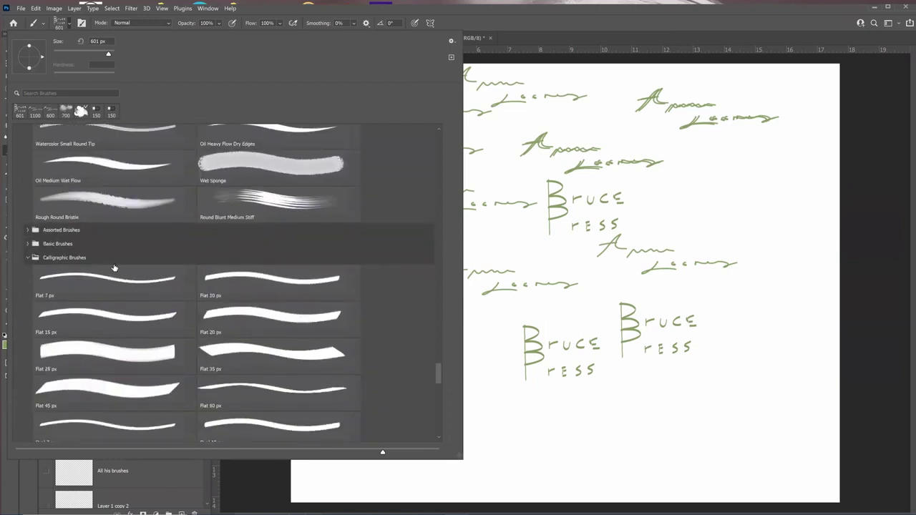
click(258, 342)
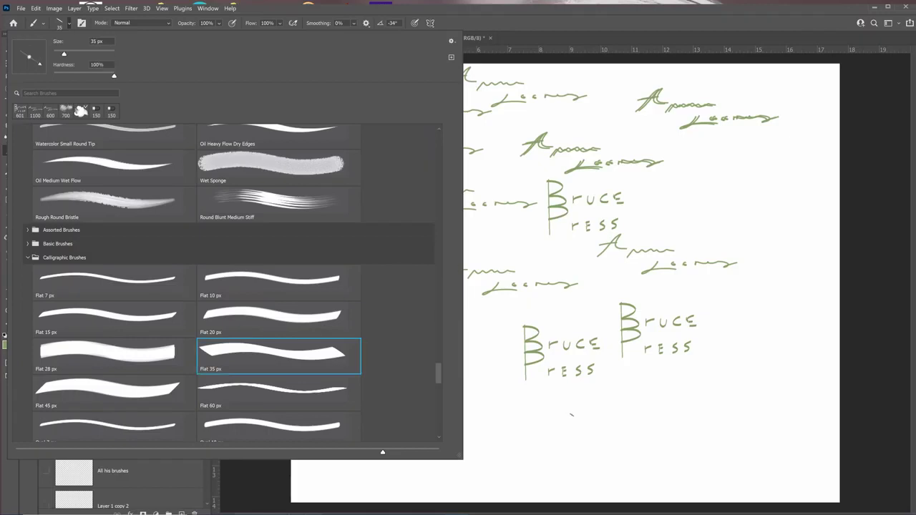
key(Return)
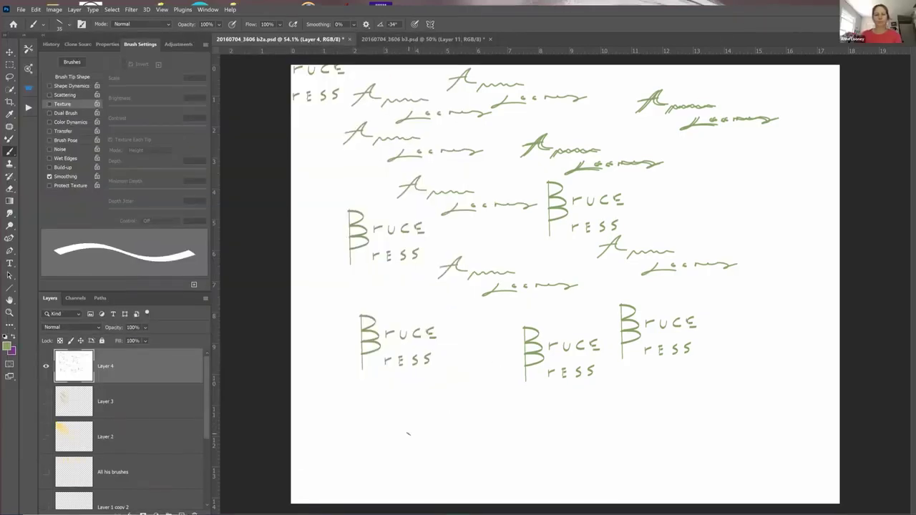
key(d)
Paint a large black letter A at the bottom left and bring up the Fill dialog
mouse_move(373, 444)
mouse_down()
mouse_move(420, 395)
mouse_move(440, 443)
mouse_up()
drag(384, 419, 444, 413)
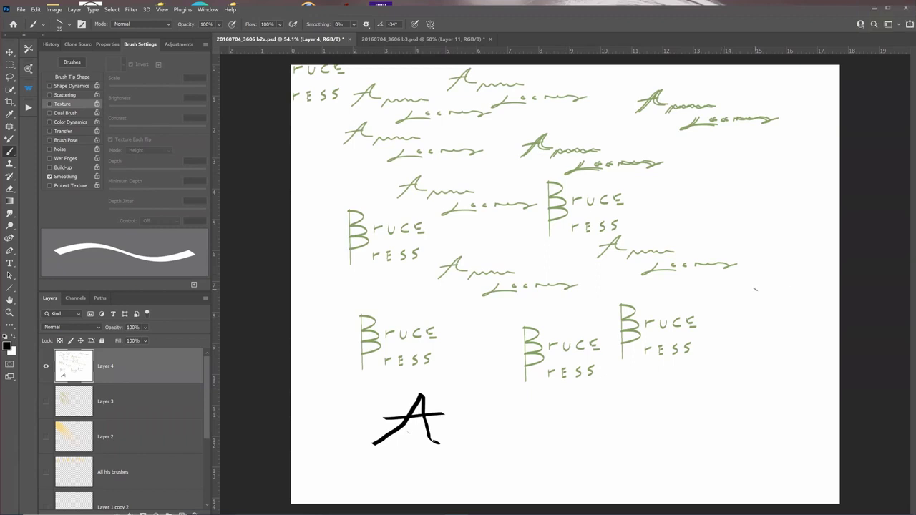
key(shift+BackSpace)
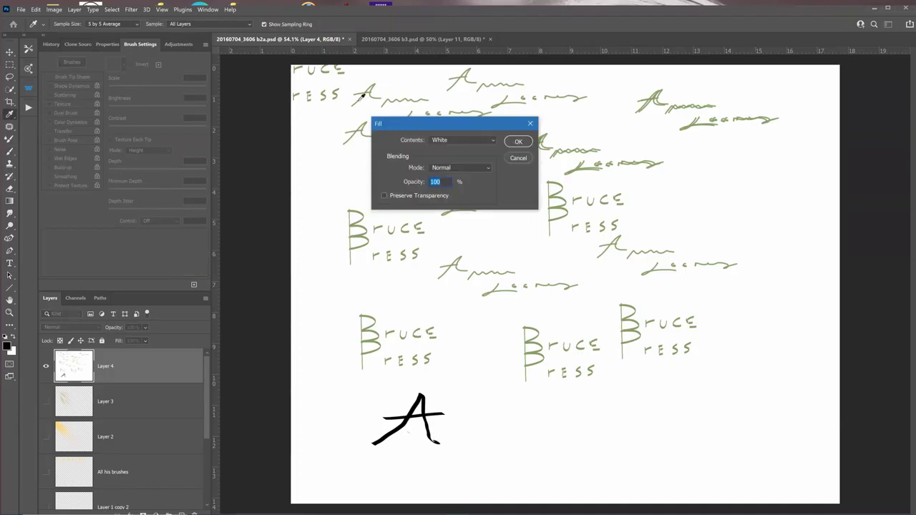
Fill the layer with white, then handwrite the first name near the top left
click(518, 142)
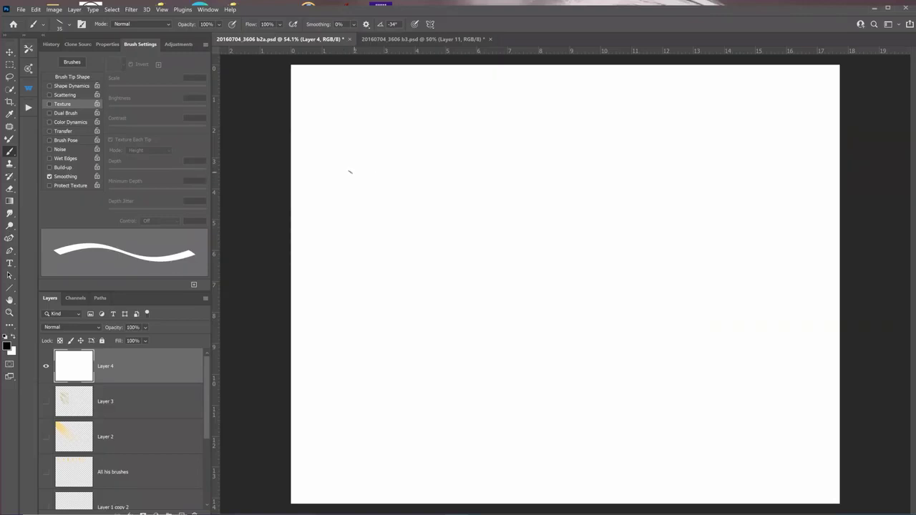
mouse_move(342, 172)
mouse_down()
mouse_move(409, 126)
mouse_move(398, 172)
mouse_move(421, 179)
mouse_up()
drag(366, 152, 421, 144)
mouse_move(441, 180)
mouse_down()
mouse_move(468, 148)
mouse_move(603, 165)
mouse_up()
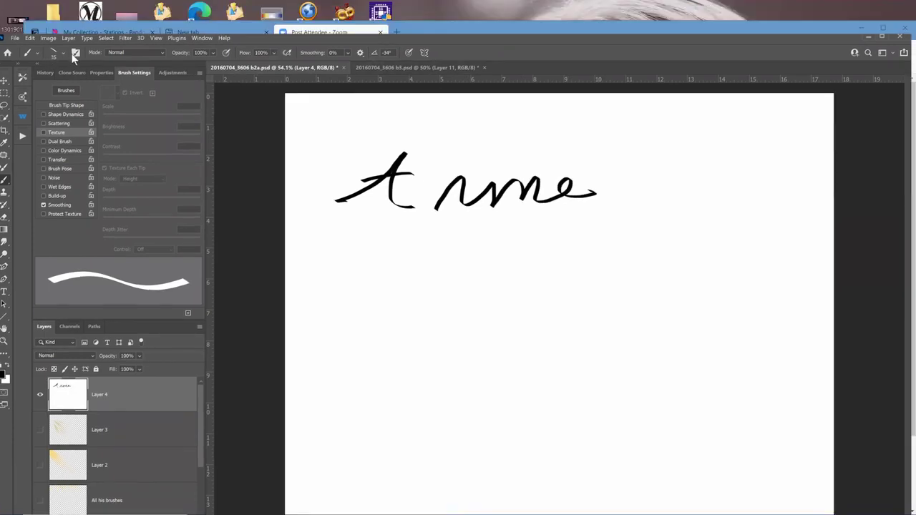
Raise Smoothing to 35%, rewrite the first name below, and begin the surname
click(74, 52)
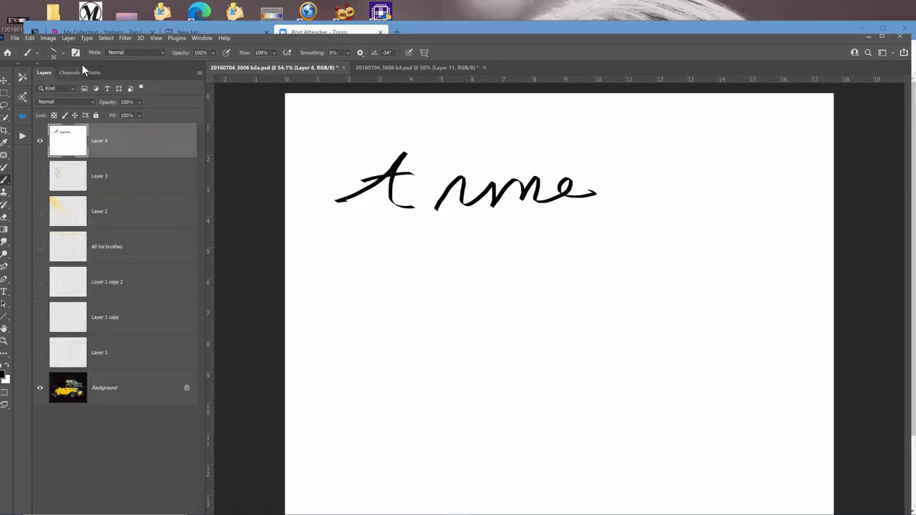
click(71, 55)
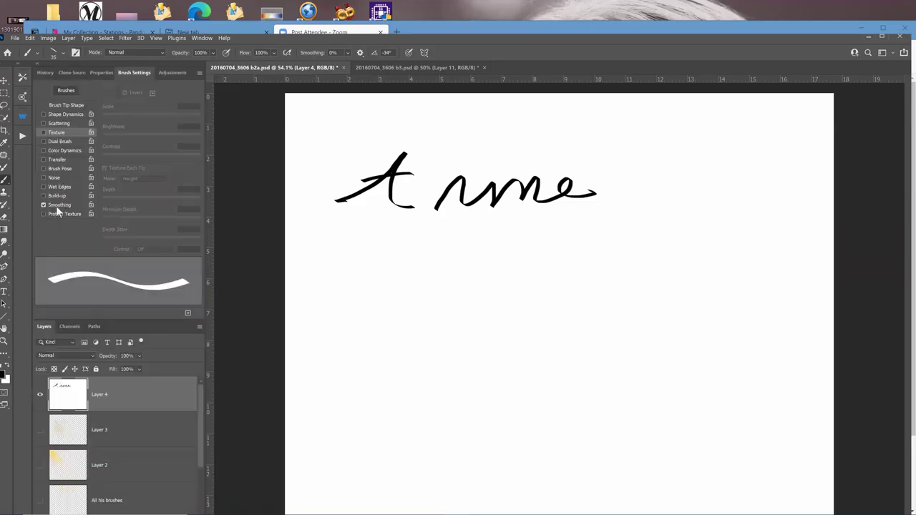
mouse_move(306, 56)
mouse_down()
mouse_move(322, 56)
mouse_move(314, 56)
mouse_up()
mouse_move(335, 280)
mouse_down()
mouse_move(393, 225)
mouse_move(384, 244)
mouse_move(398, 282)
mouse_up()
drag(352, 252, 380, 247)
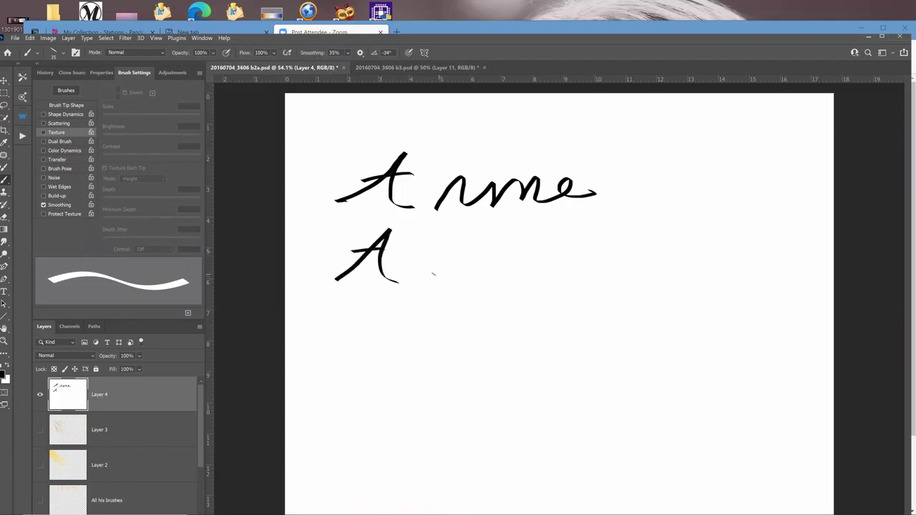
mouse_move(433, 275)
mouse_down()
mouse_move(500, 246)
mouse_move(569, 265)
mouse_move(590, 258)
mouse_up()
mouse_move(417, 320)
mouse_down()
mouse_move(453, 312)
mouse_move(387, 396)
mouse_move(502, 368)
mouse_up()
Finish the surname with a rising-tail o and write a P-initial name above the top line
mouse_move(534, 330)
mouse_down()
mouse_move(584, 349)
mouse_move(633, 319)
mouse_move(641, 330)
mouse_move(688, 315)
mouse_move(708, 358)
mouse_move(755, 302)
mouse_up()
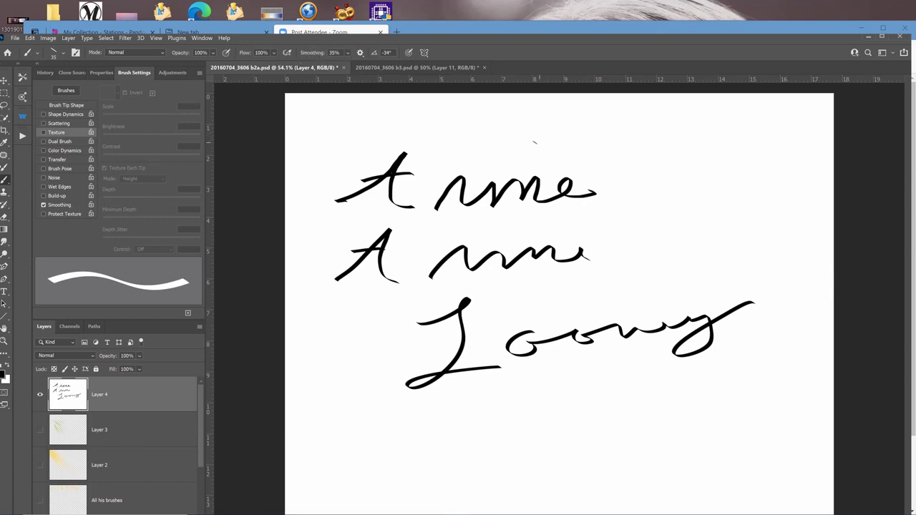
drag(549, 133, 540, 161)
mouse_move(501, 136)
mouse_down()
mouse_move(598, 121)
mouse_move(589, 146)
mouse_move(602, 159)
mouse_move(668, 124)
mouse_move(680, 149)
mouse_up()
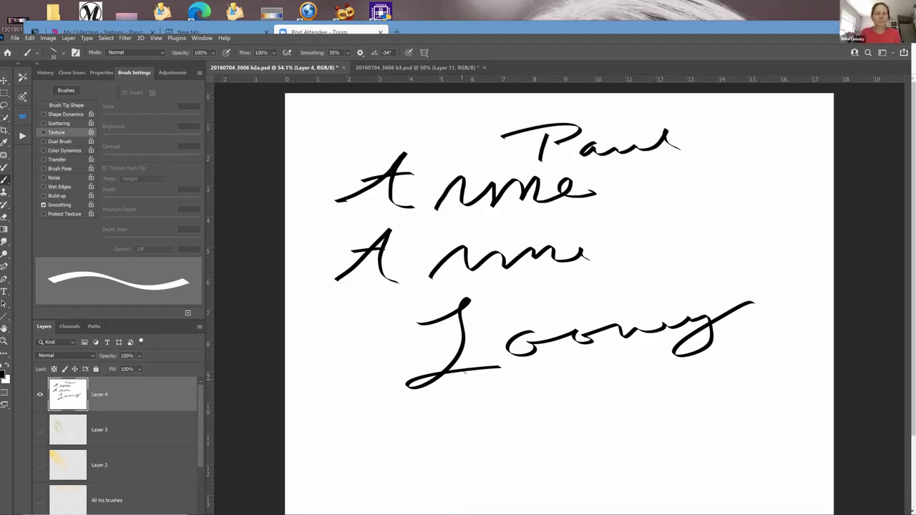